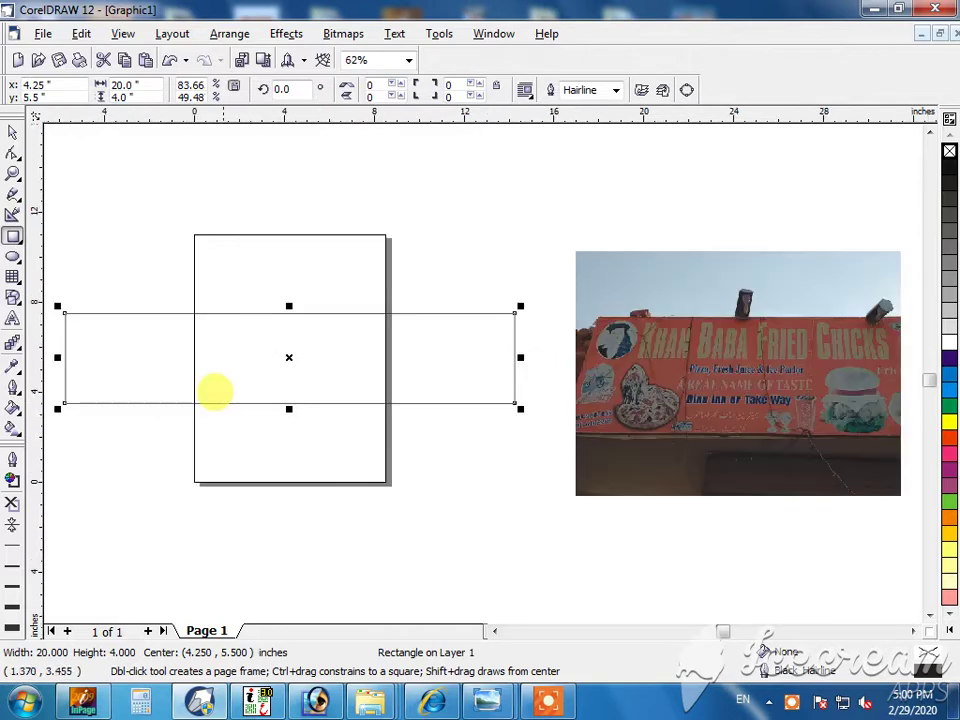
Move the 20 by 4 inch rectangle slightly down, centering it at about 4.125, 5.166 inches.
{"action": "key", "text": "space"}
{"action": "left_click_drag", "start_coordinate": [278, 347], "coordinate": [276, 355]}
{"action": "scroll", "coordinate": [399, 424], "scroll_direction": "down", "scroll_amount": 2}
{"action": "scroll", "coordinate": [399, 424], "scroll_direction": "up", "scroll_amount": 2}
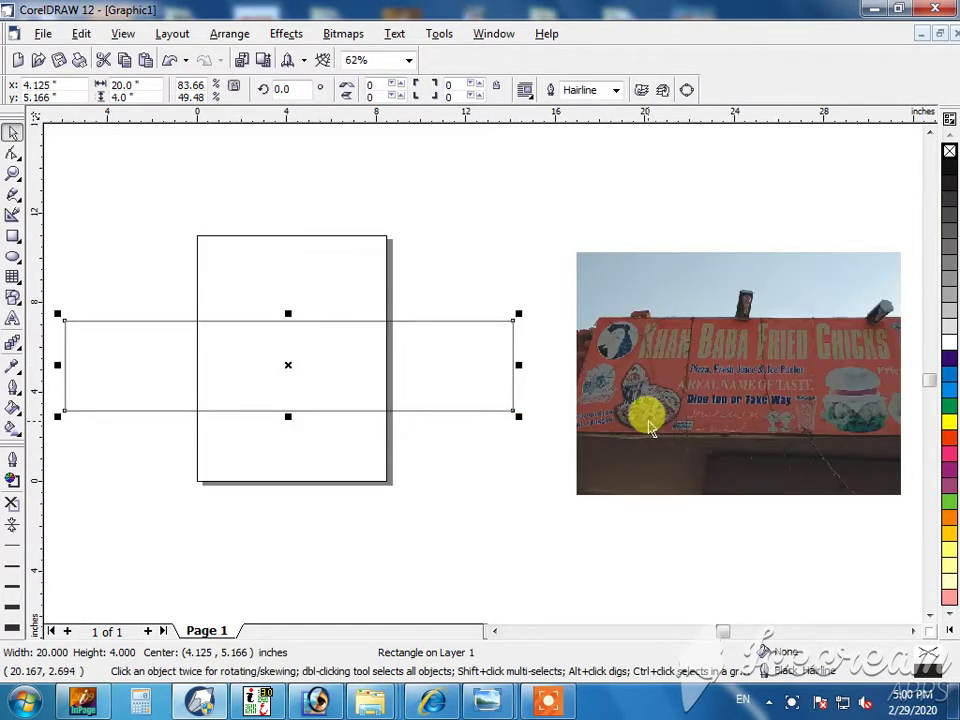
{"action": "key", "text": "F6"}
{"action": "left_click_drag", "start_coordinate": [642, 401], "coordinate": [638, 368]}
{"action": "key", "text": "space"}
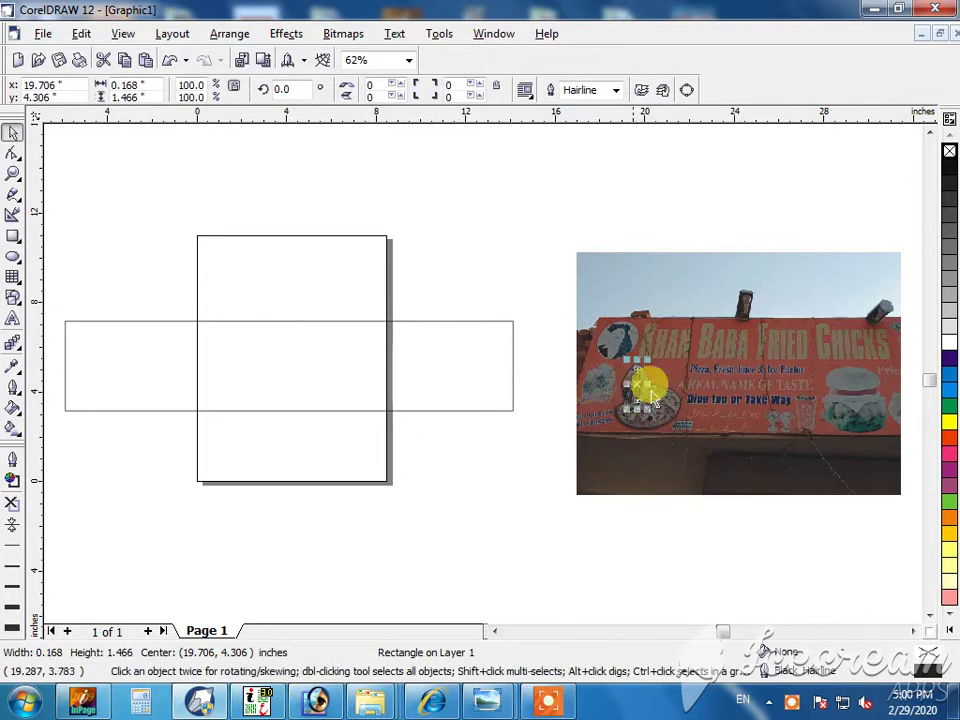
{"action": "left_click", "coordinate": [660, 381]}
{"action": "key", "text": "Delete"}
{"action": "left_click", "coordinate": [618, 347]}
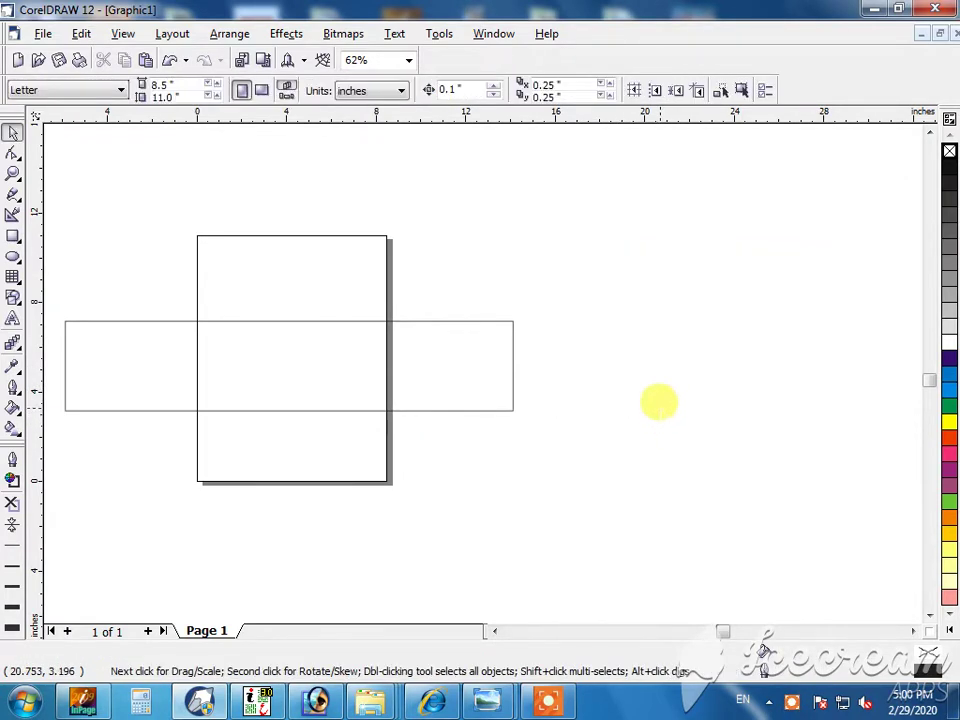
{"action": "key", "text": "ctrl+z"}
{"action": "key", "text": "ctrl+z"}
{"action": "left_click_drag", "start_coordinate": [542, 280], "coordinate": [665, 437]}
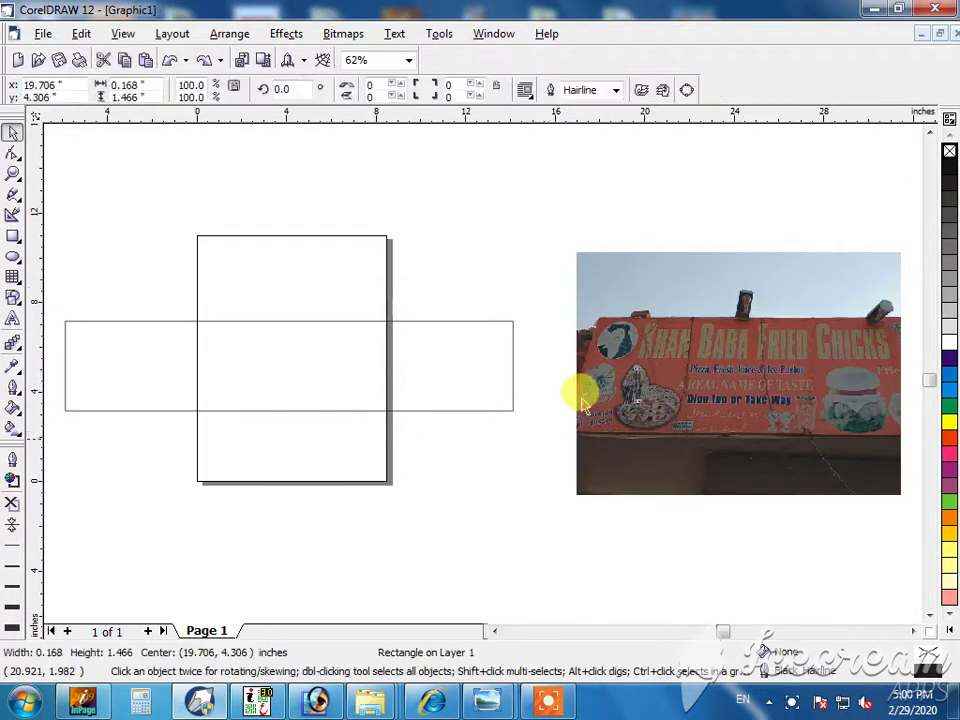
{"action": "key", "text": "Delete"}
Open IMG-20200229-WA0038.jpg from the desktop in Photoshop and select the whole image.
{"action": "key", "text": "super+d"}
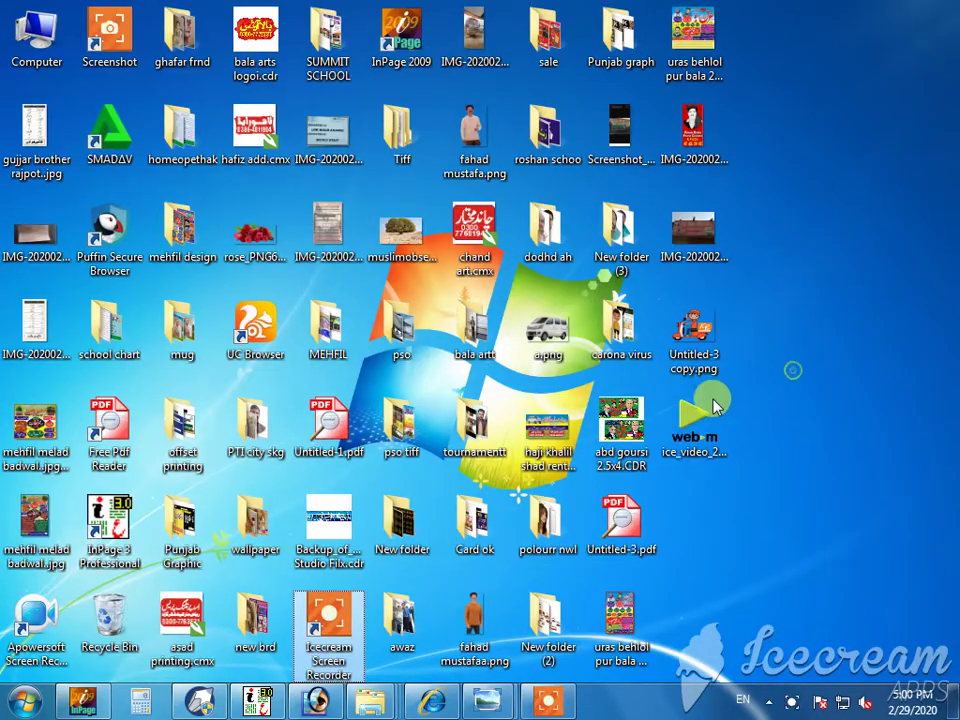
{"action": "left_click_drag", "start_coordinate": [697, 124], "coordinate": [338, 466]}
{"action": "left_click", "coordinate": [279, 135]}
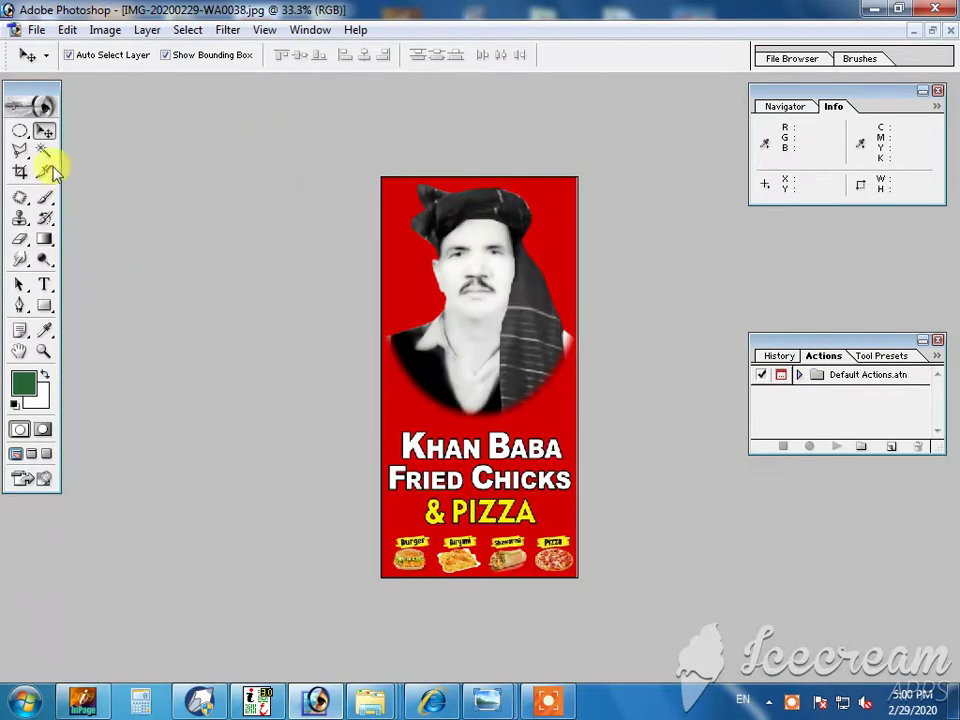
{"action": "left_click", "coordinate": [19, 131]}
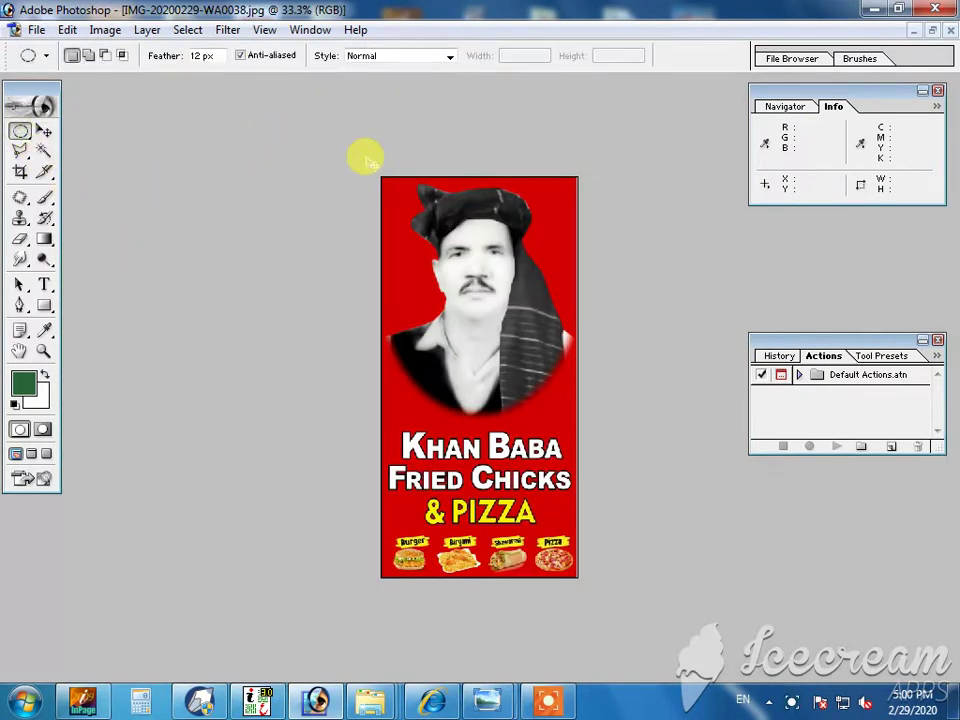
{"action": "key", "text": "ctrl+a"}
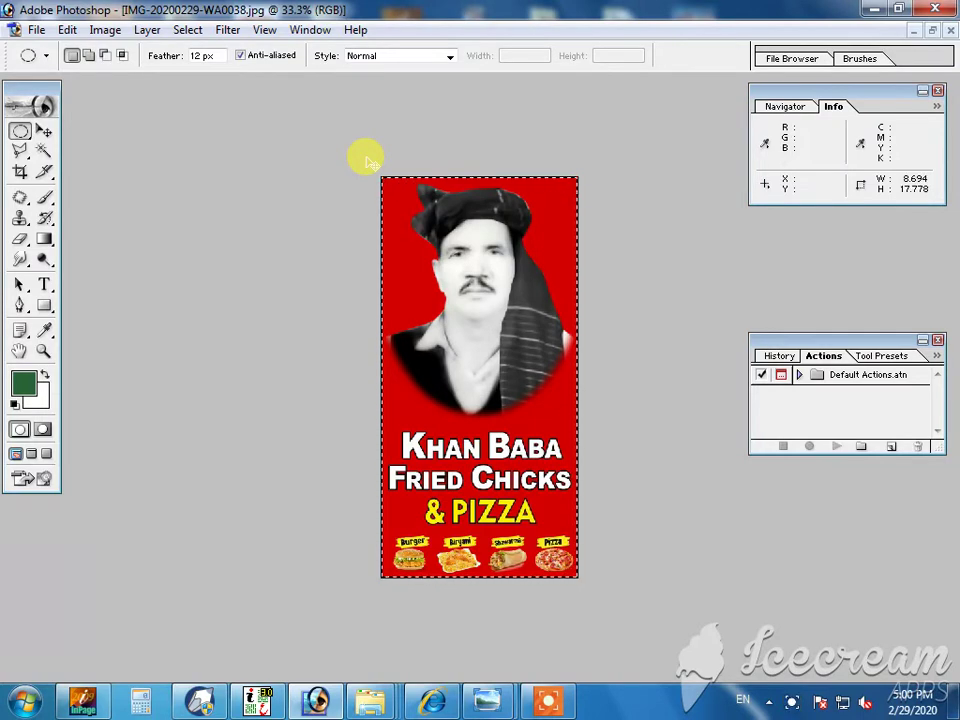
{"action": "key", "text": "ctrl+n"}
{"action": "key", "text": "Return"}
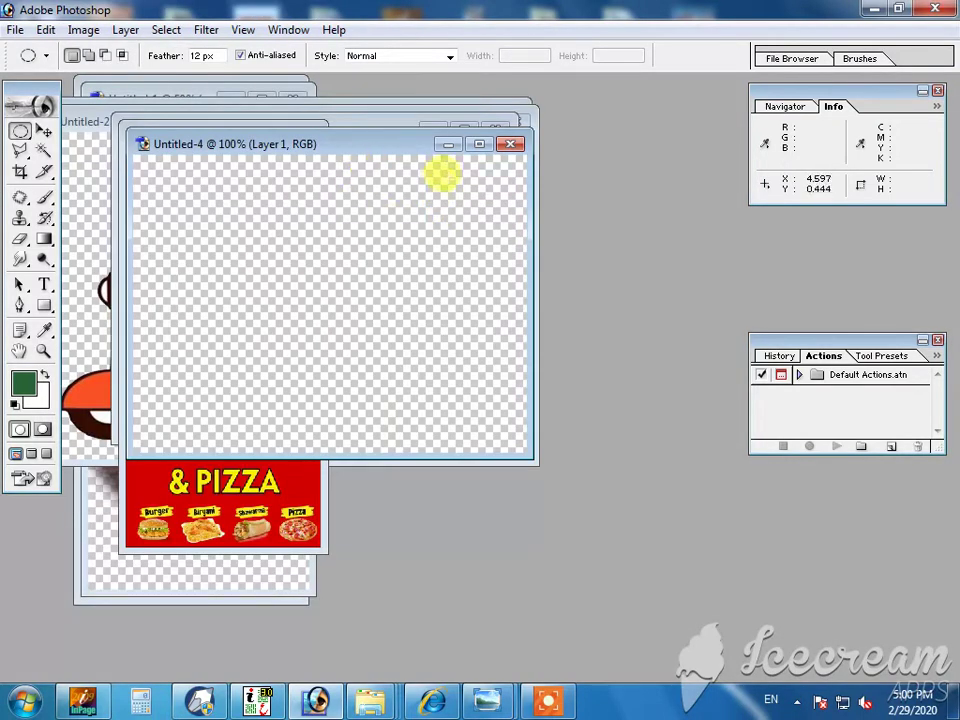
{"action": "left_click", "coordinate": [510, 144]}
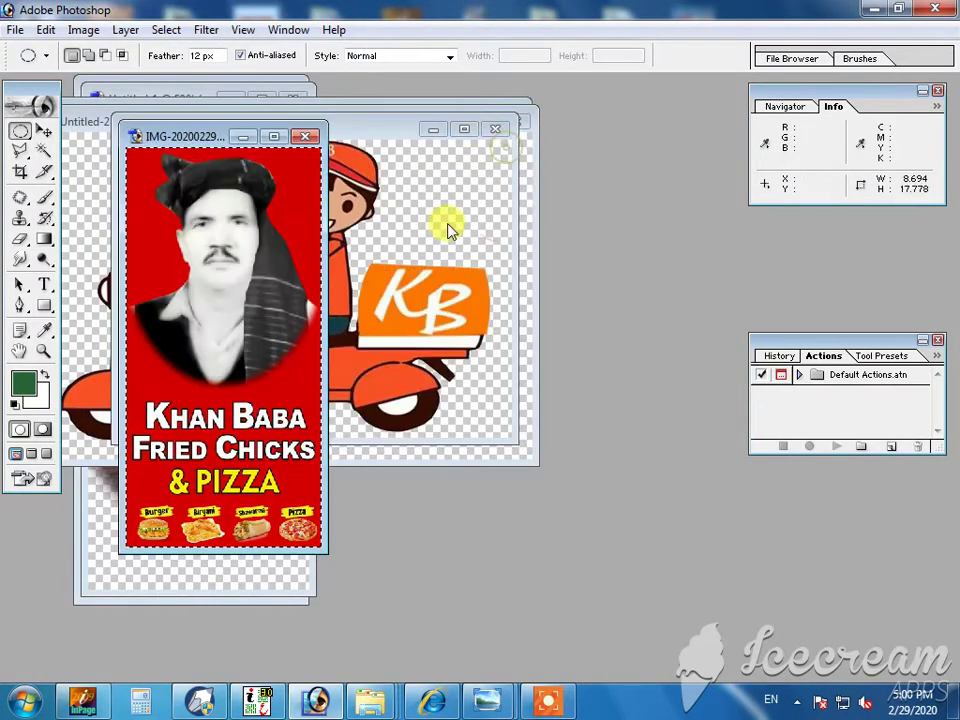
Copy the selected image and paste it into a new transparent document of the same size, shown maximized.
{"action": "key", "text": "ctrl+n"}
{"action": "key", "text": "Return"}
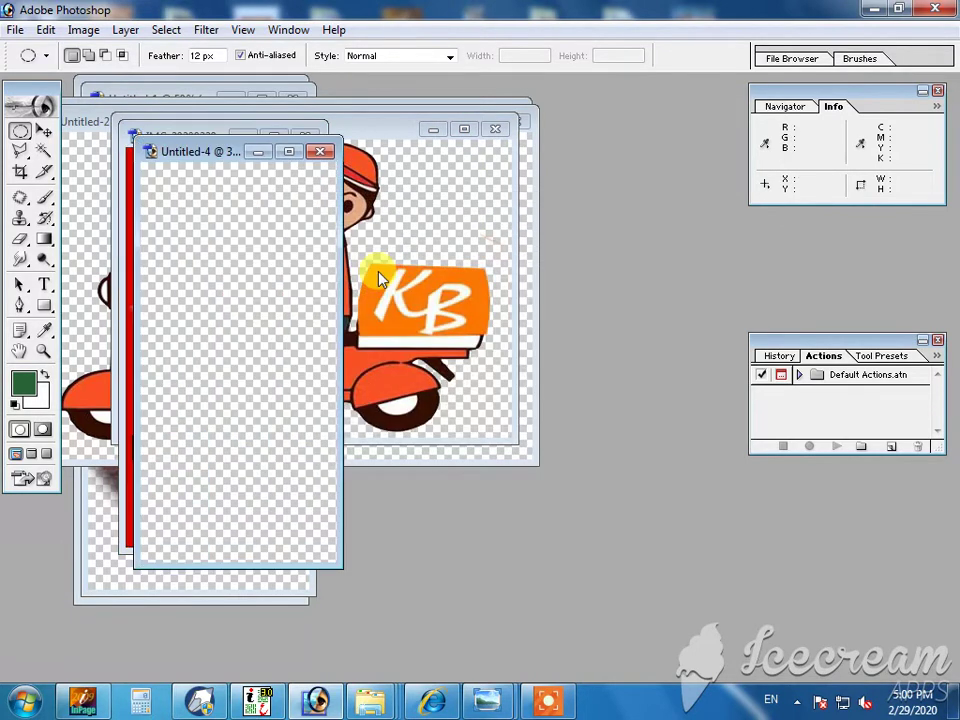
{"action": "key", "text": "ctrl+v"}
{"action": "left_click", "coordinate": [289, 151]}
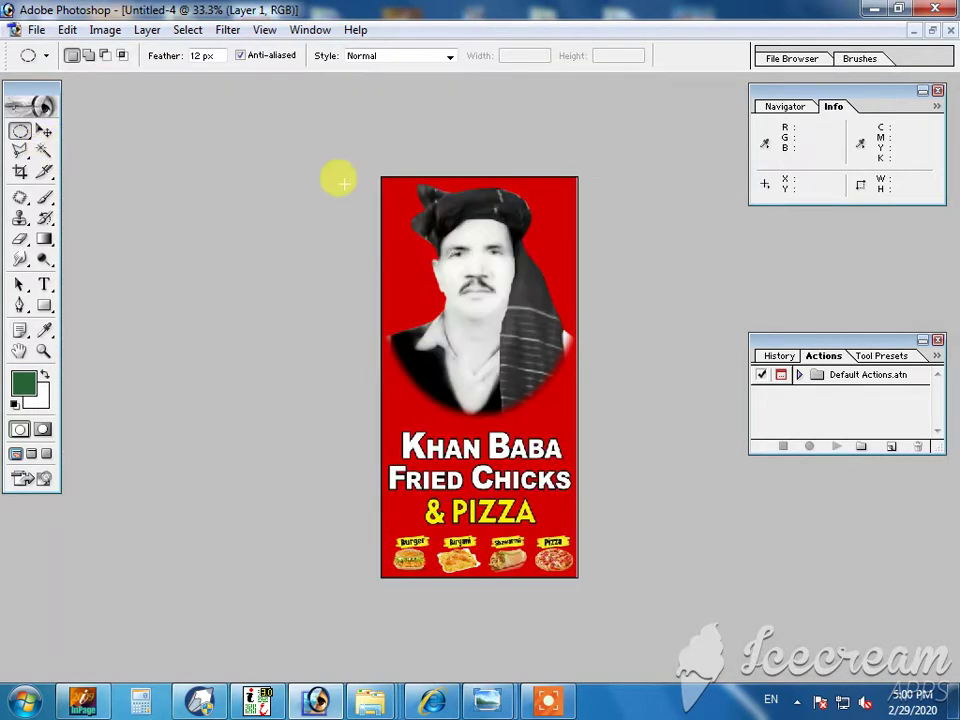
Select the portrait with a 12 px feathered ellipse and erase everything outside it.
{"action": "left_click_drag", "start_coordinate": [374, 168], "coordinate": [572, 398]}
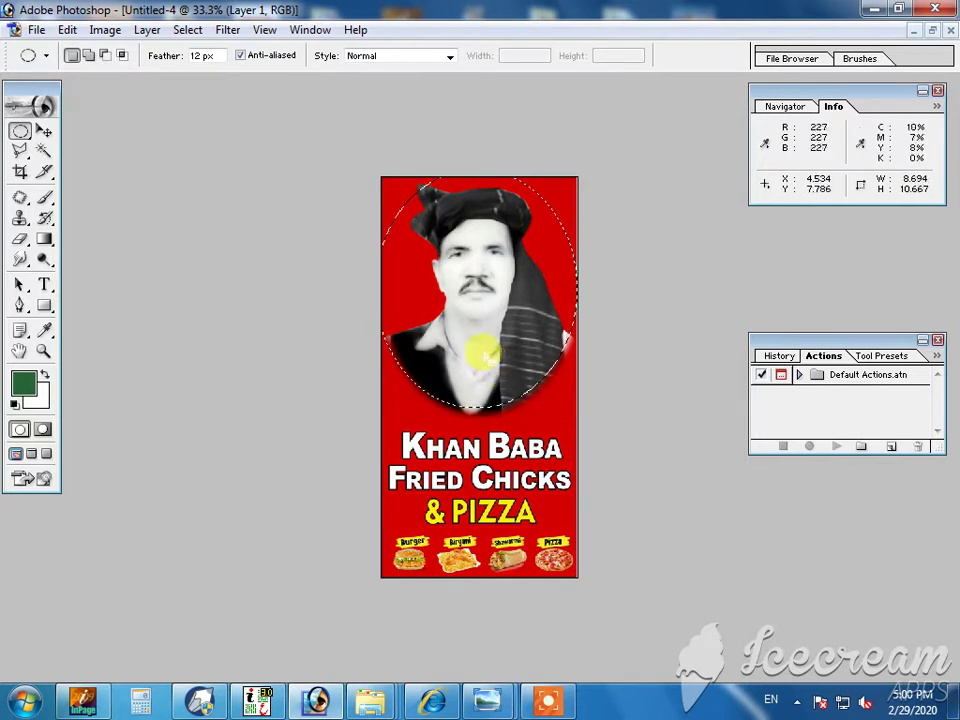
{"action": "left_click_drag", "start_coordinate": [480, 349], "coordinate": [488, 344]}
{"action": "key", "text": "ctrl+shift+i"}
{"action": "key", "text": "Delete"}
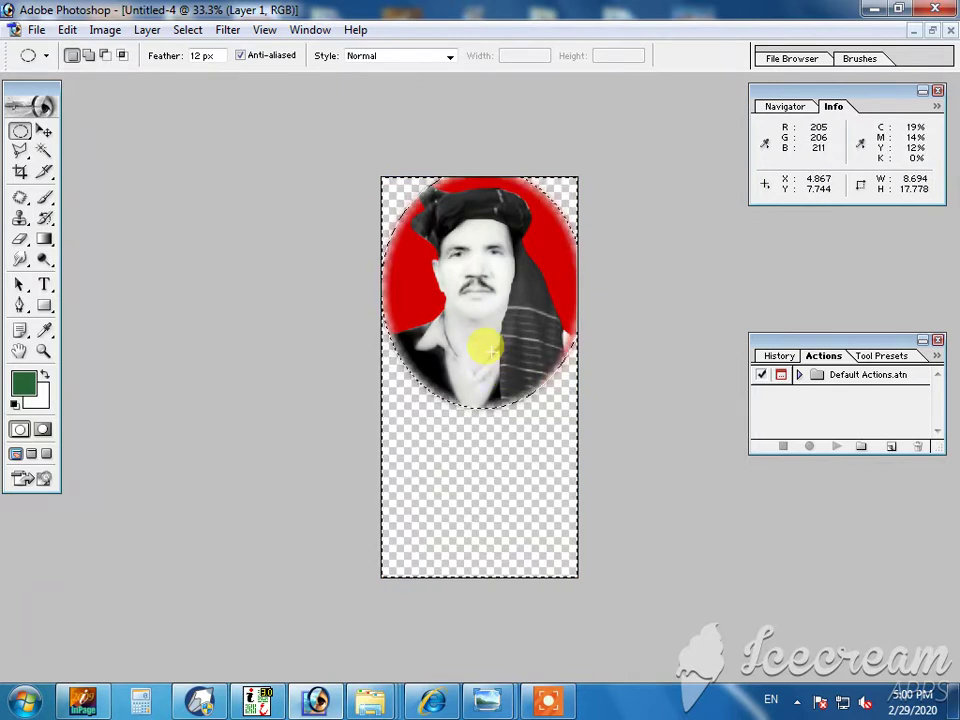
{"action": "key", "text": "ctrl+d"}
Select the red background around the man with the Magic Wand at tolerance 32 and erase it.
{"action": "left_click", "coordinate": [43, 150]}
{"action": "left_click", "coordinate": [409, 280]}
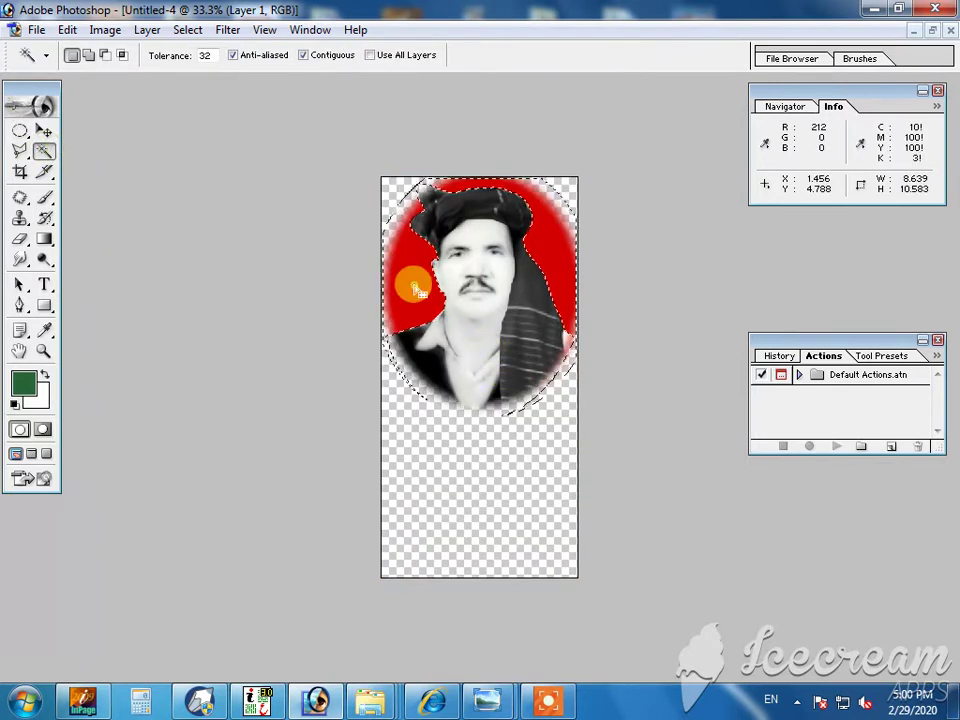
{"action": "key", "text": "Delete"}
{"action": "key", "text": "ctrl+d"}
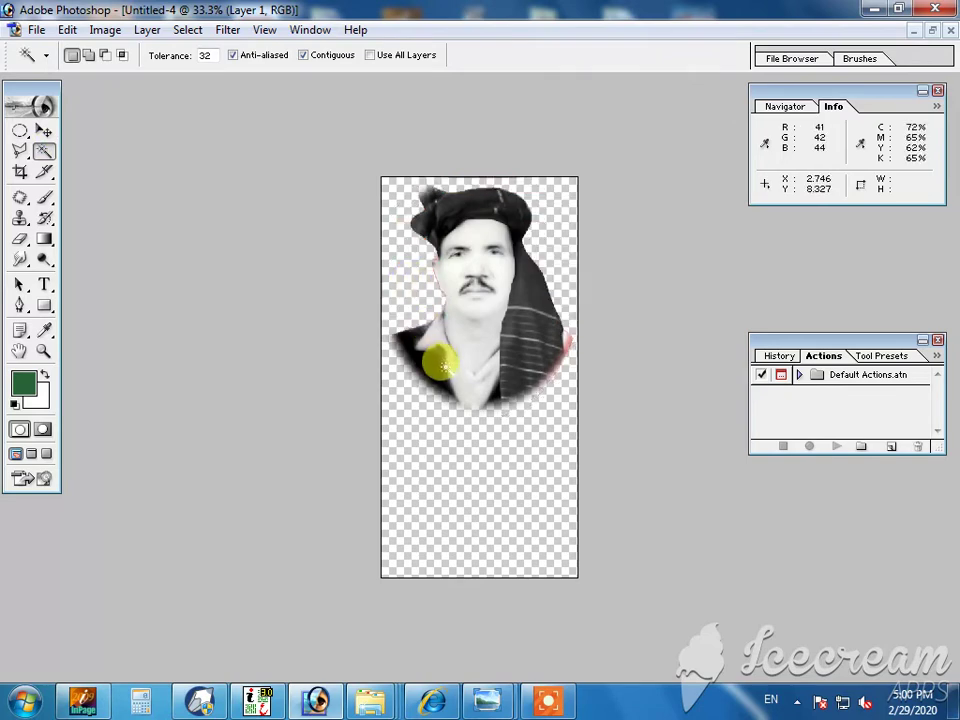
Select the transparent area around the portrait, feather the selection by 1 pixel and clear it to soften the edges.
{"action": "left_click", "coordinate": [407, 300]}
{"action": "right_click", "coordinate": [407, 302]}
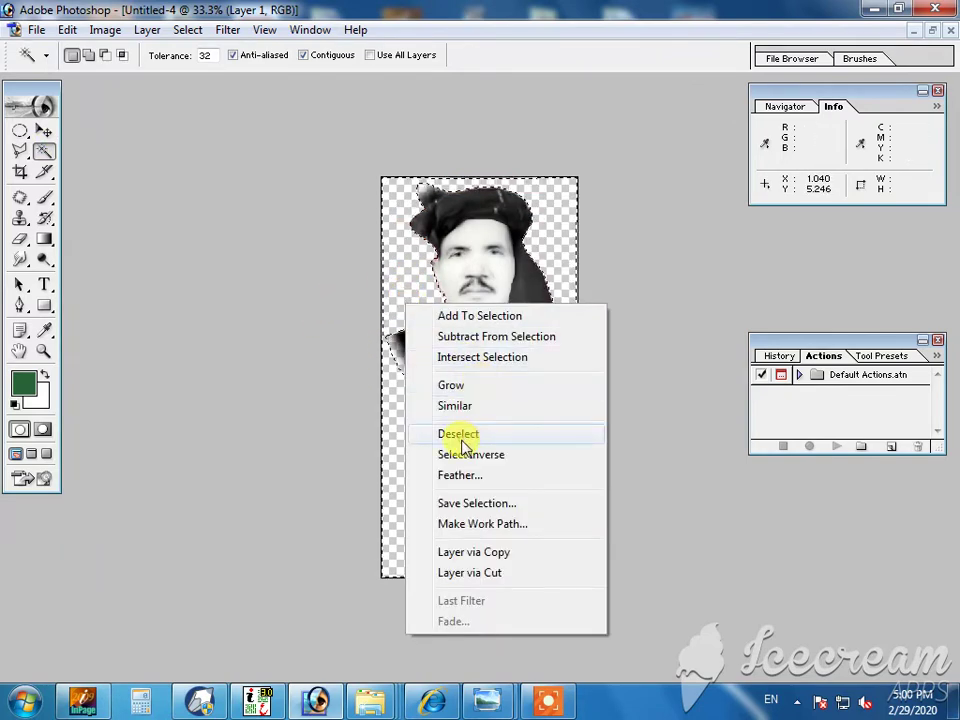
{"action": "left_click", "coordinate": [466, 477]}
{"action": "type", "text": "5"}
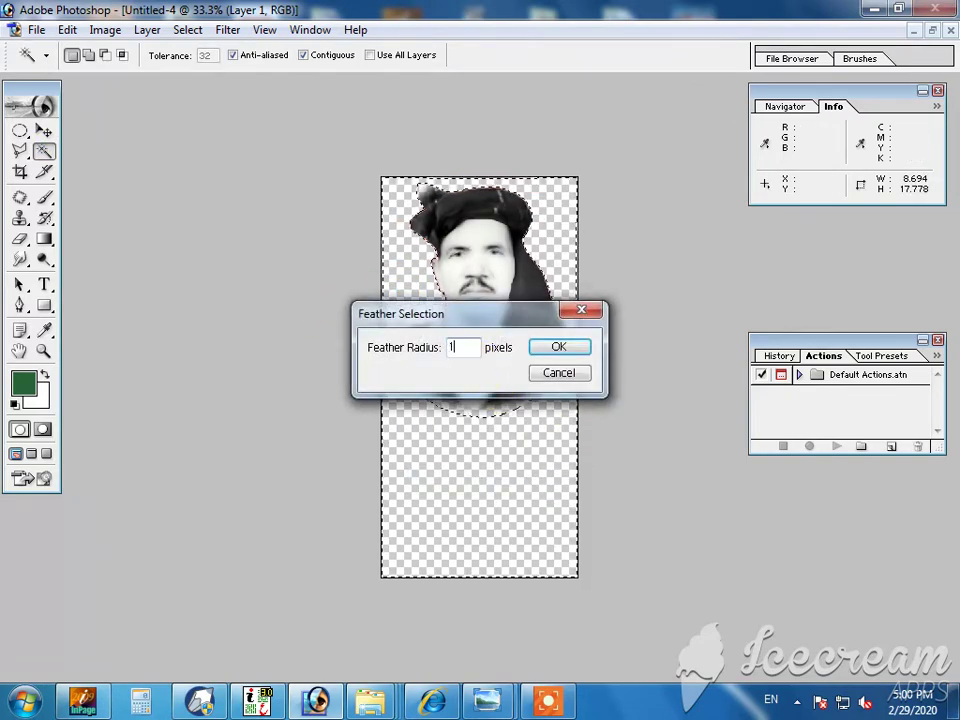
{"action": "key", "text": "Return"}
{"action": "key", "text": "Delete"}
{"action": "key", "text": "ctrl+d"}
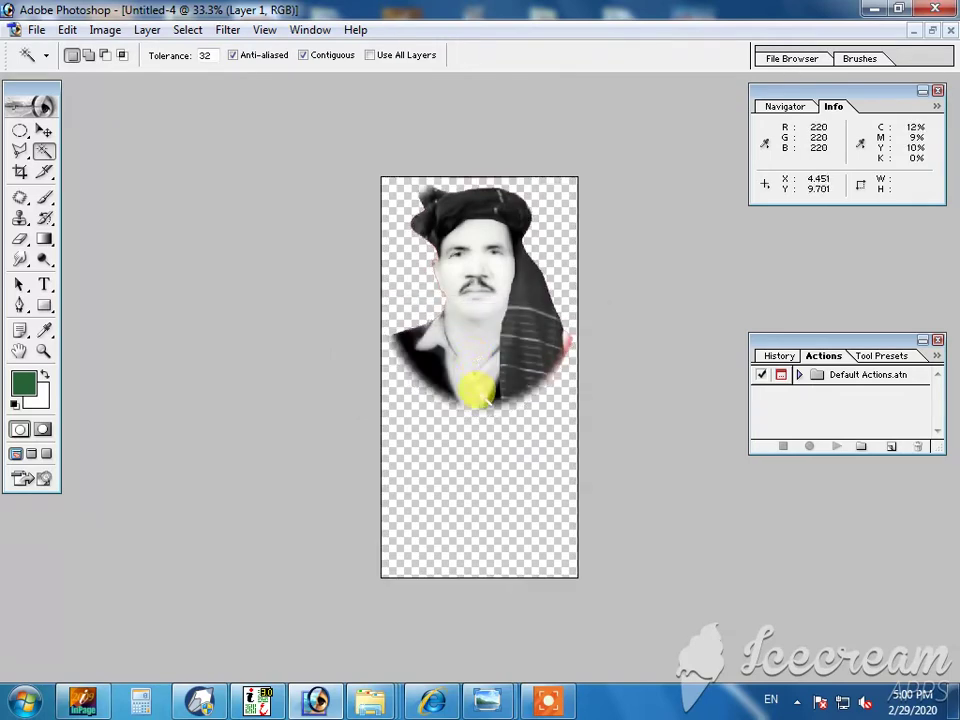
Copy the cut-out portrait into a new document and save it to the desktop as rrr.png in PNG format.
{"action": "key", "text": "ctrl+a"}
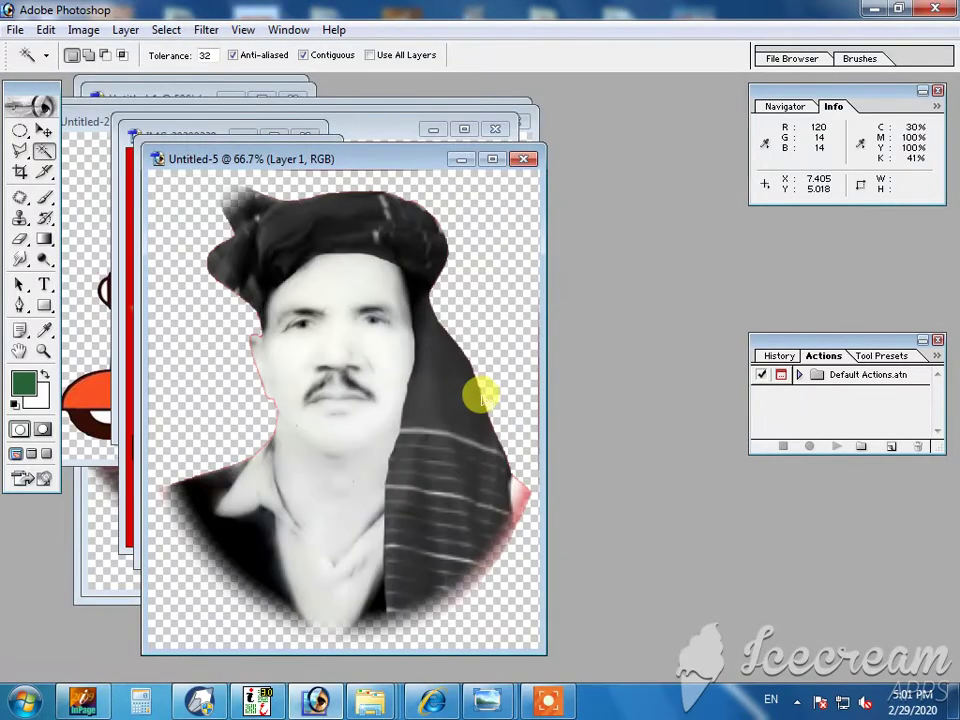
{"action": "key", "text": "ctrl+shift+s"}
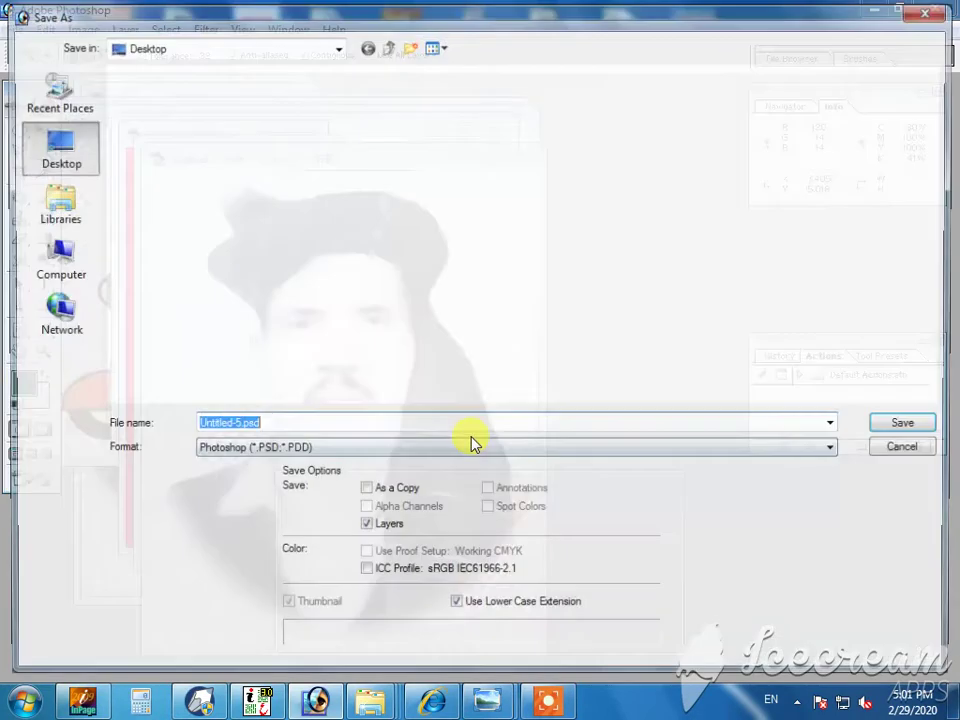
{"action": "left_click", "coordinate": [306, 452]}
{"action": "left_click", "coordinate": [240, 601]}
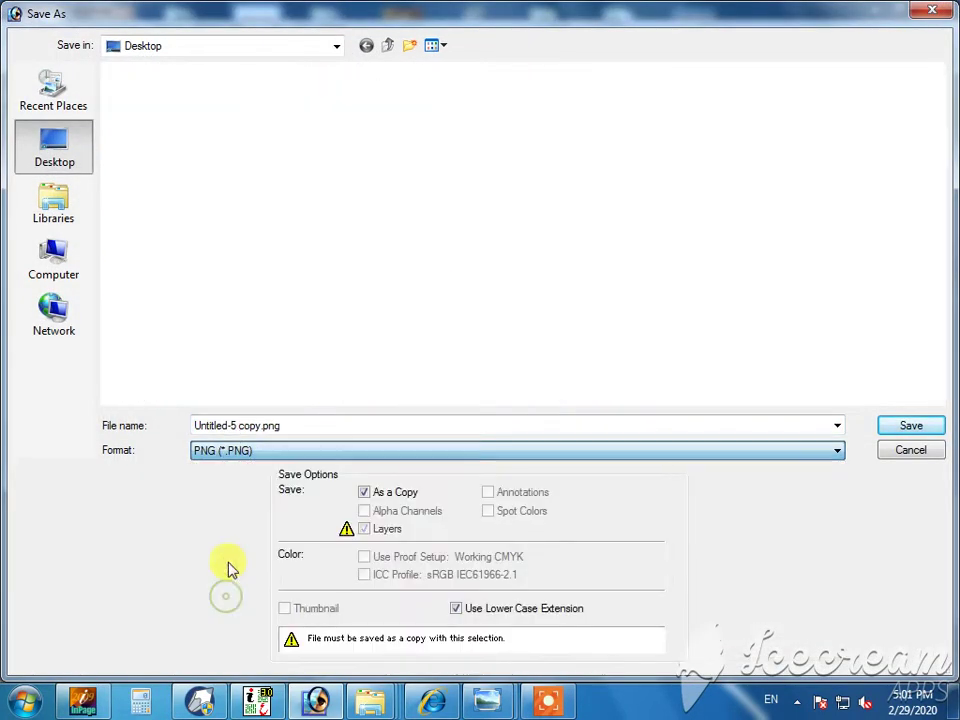
{"action": "left_click", "coordinate": [280, 420]}
{"action": "type", "text": "r"}
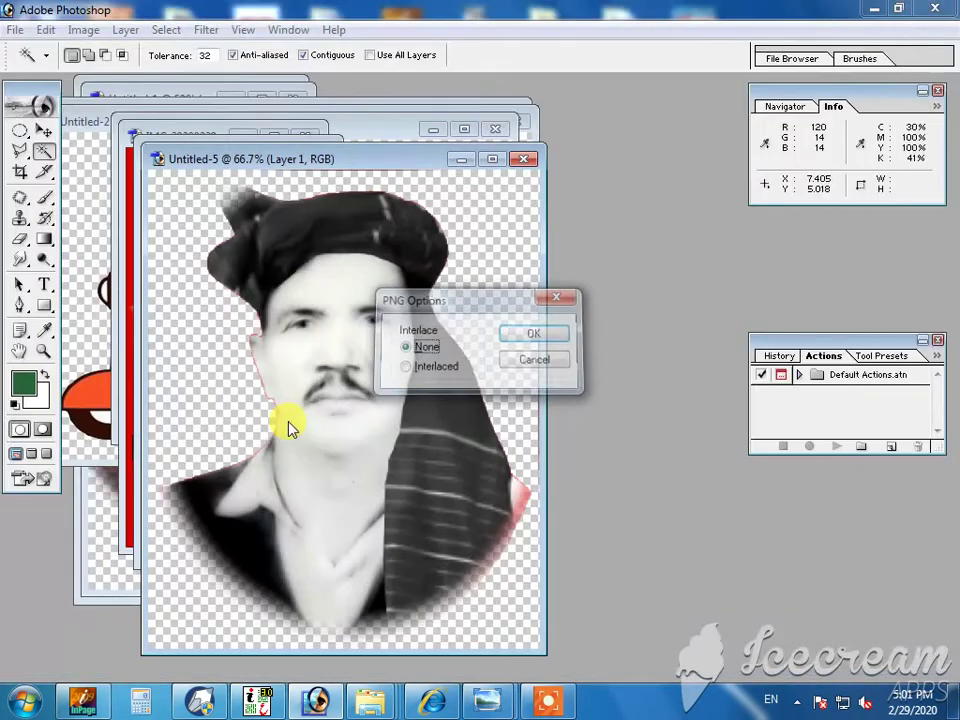
{"action": "key", "text": "Return"}
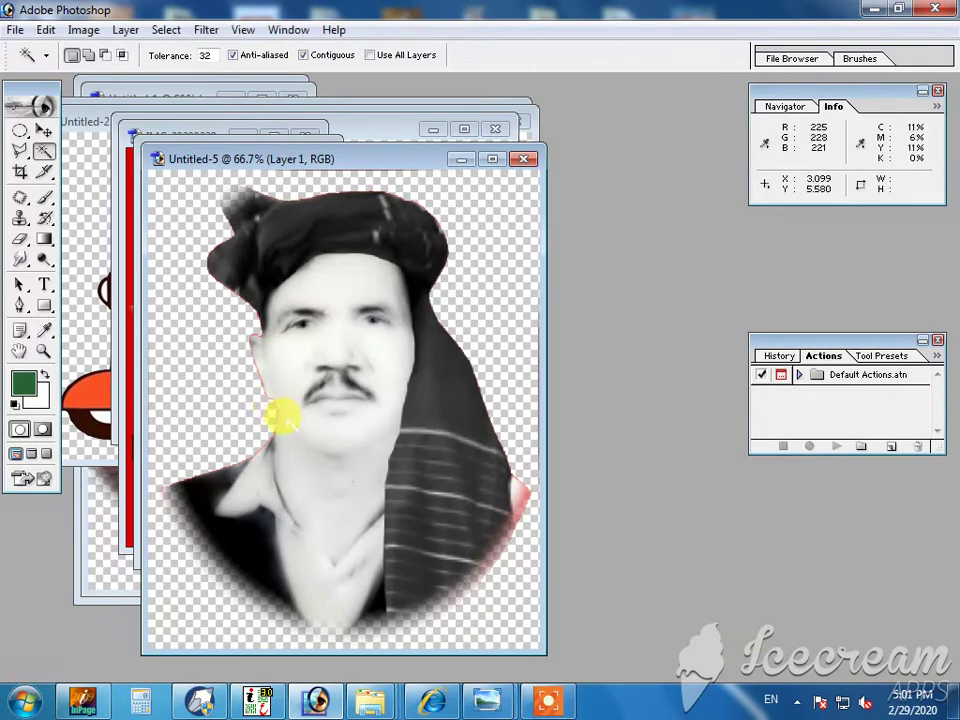
Bring rrr.png from the desktop into the CorelDRAW drawing and place it, about 1.03 by 1.26 inches, in the rectangle's upper-left corner.
{"action": "left_click", "coordinate": [315, 700]}
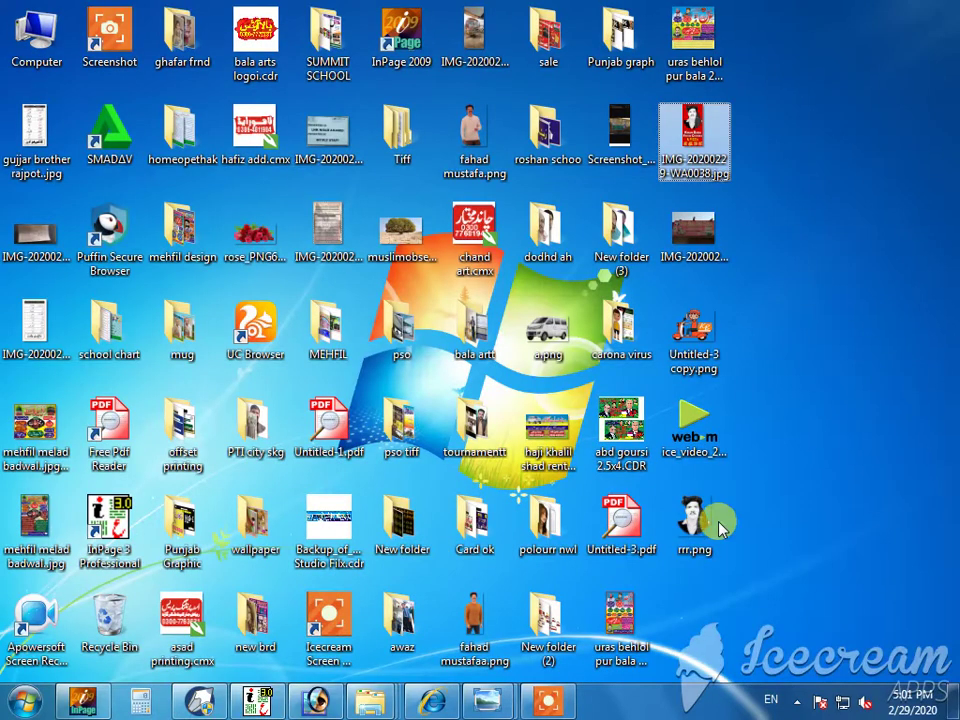
{"action": "left_click_drag", "start_coordinate": [720, 518], "coordinate": [256, 470]}
{"action": "scroll", "coordinate": [256, 470], "scroll_direction": "down", "scroll_amount": 1}
{"action": "left_click_drag", "start_coordinate": [360, 300], "coordinate": [300, 390]}
{"action": "left_click_drag", "start_coordinate": [197, 371], "coordinate": [87, 293]}
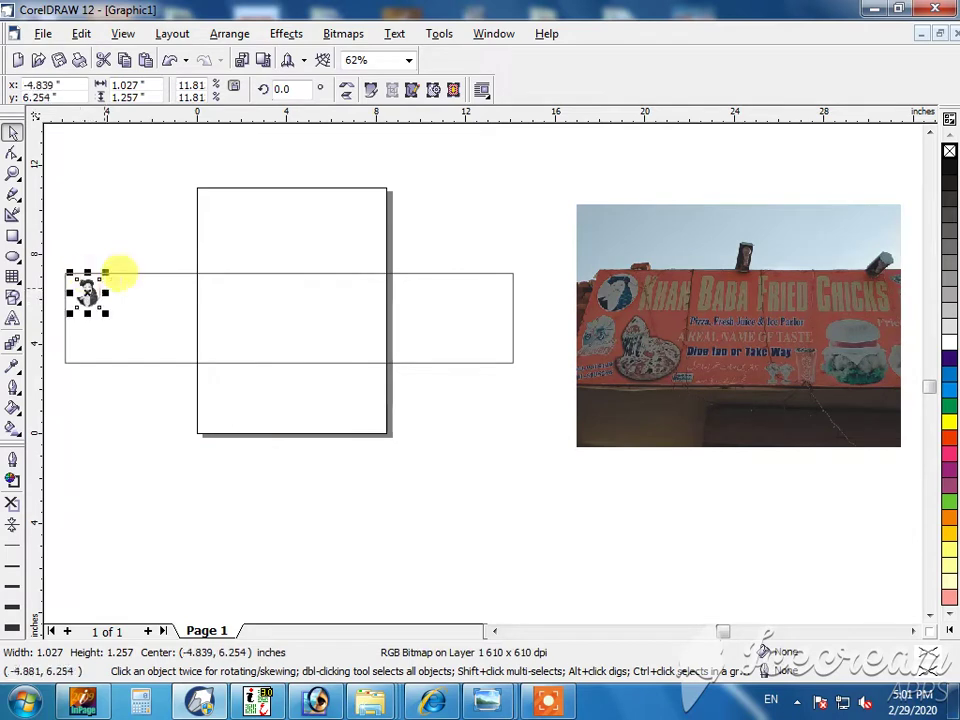
Fill the 20 by 4 inch banner rectangle with red and deselect it.
{"action": "left_click", "coordinate": [125, 273]}
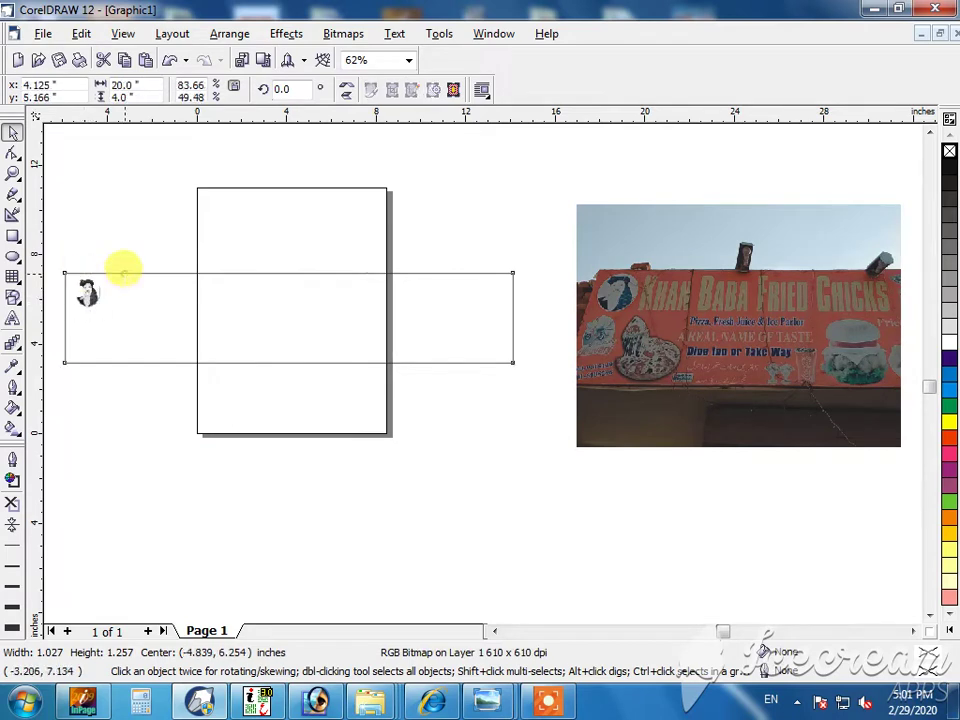
{"action": "left_click", "coordinate": [948, 438]}
{"action": "key", "text": "z"}
{"action": "left_click_drag", "start_coordinate": [758, 224], "coordinate": [84, 432]}
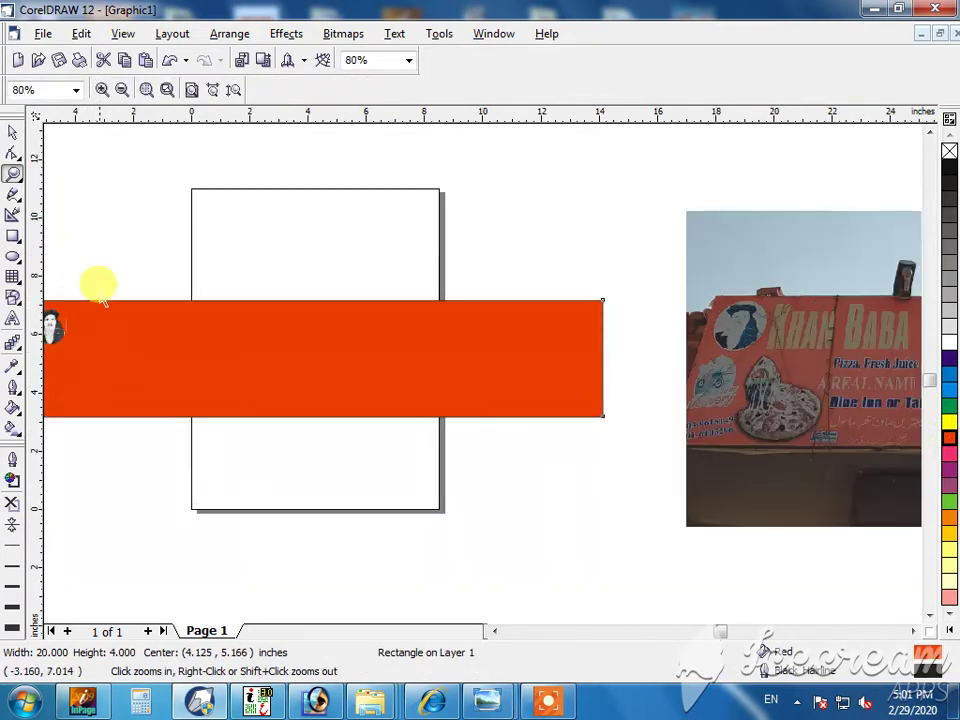
{"action": "key", "text": "space"}
{"action": "left_click", "coordinate": [104, 268]}
Trim the right edge of the portrait bitmap with the Shape tool and move the portrait closer to the banner's upper-left corner.
{"action": "left_click", "coordinate": [56, 323]}
{"action": "key", "text": "z"}
{"action": "left_click_drag", "start_coordinate": [139, 300], "coordinate": [19, 391]}
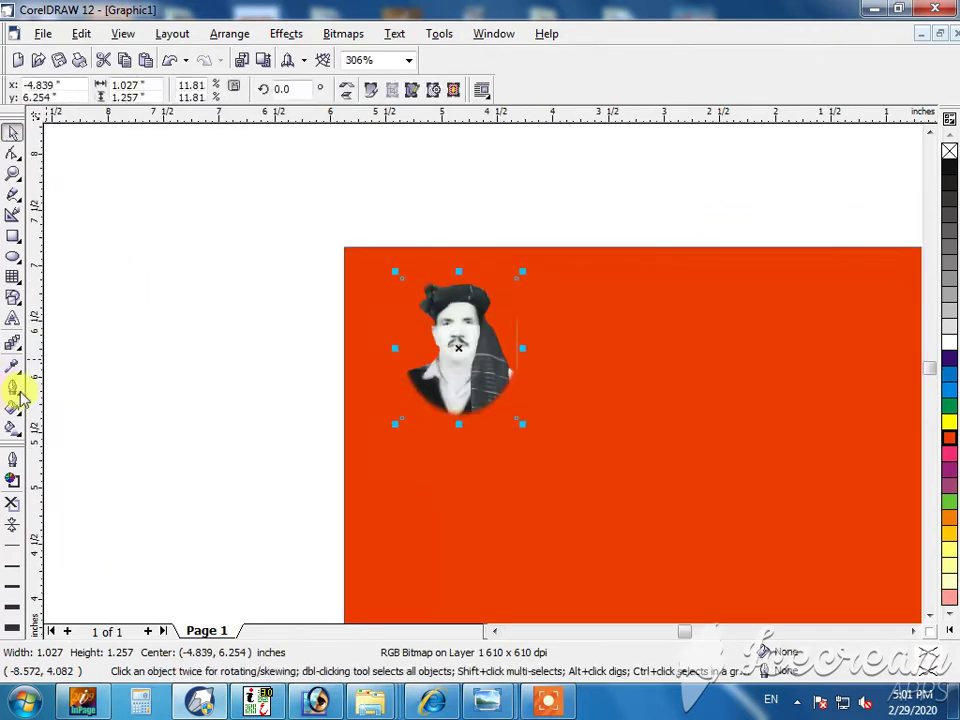
{"action": "left_click", "coordinate": [13, 154]}
{"action": "left_click_drag", "start_coordinate": [546, 219], "coordinate": [568, 459]}
{"action": "left_click", "coordinate": [12, 133]}
{"action": "left_click_drag", "start_coordinate": [496, 364], "coordinate": [482, 377]}
{"action": "key", "text": "F4"}
{"action": "left_click", "coordinate": [349, 199]}
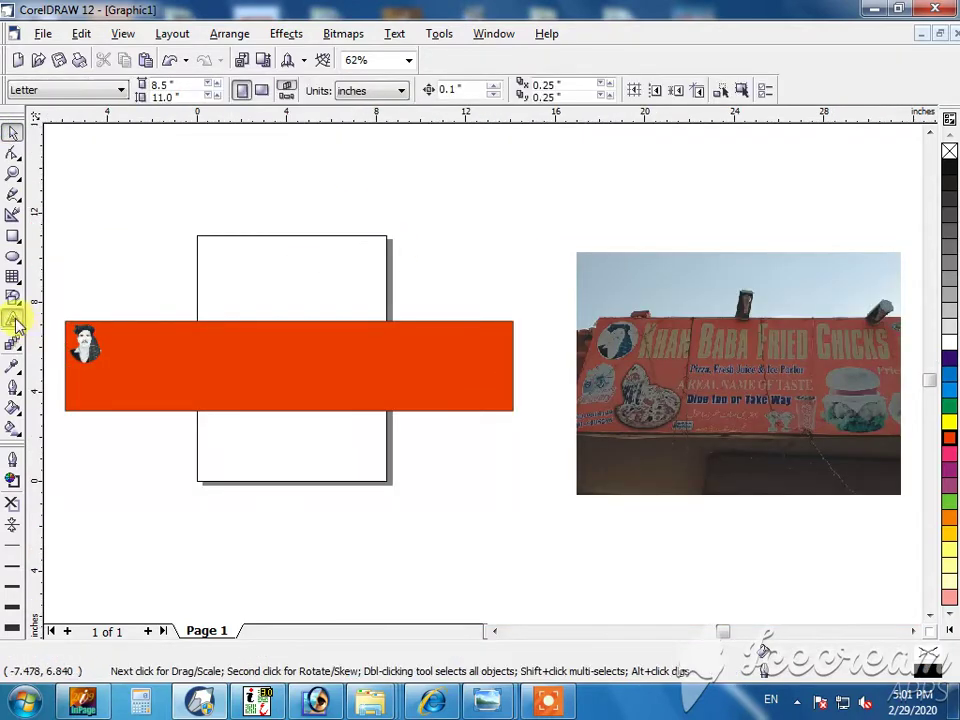
Add the artistic text "KHAN BABA FRIED CHICKS" below the red banner.
{"action": "left_click", "coordinate": [13, 318]}
{"action": "left_click", "coordinate": [171, 467]}
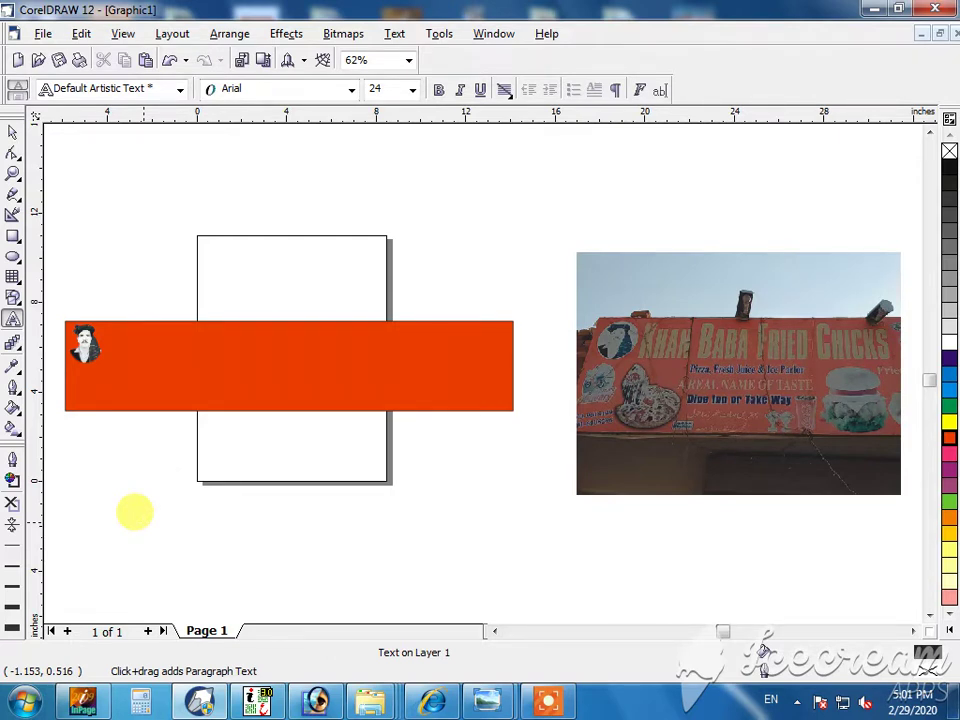
{"action": "type", "text": "KHAN BABA FRIED CHICKS"}
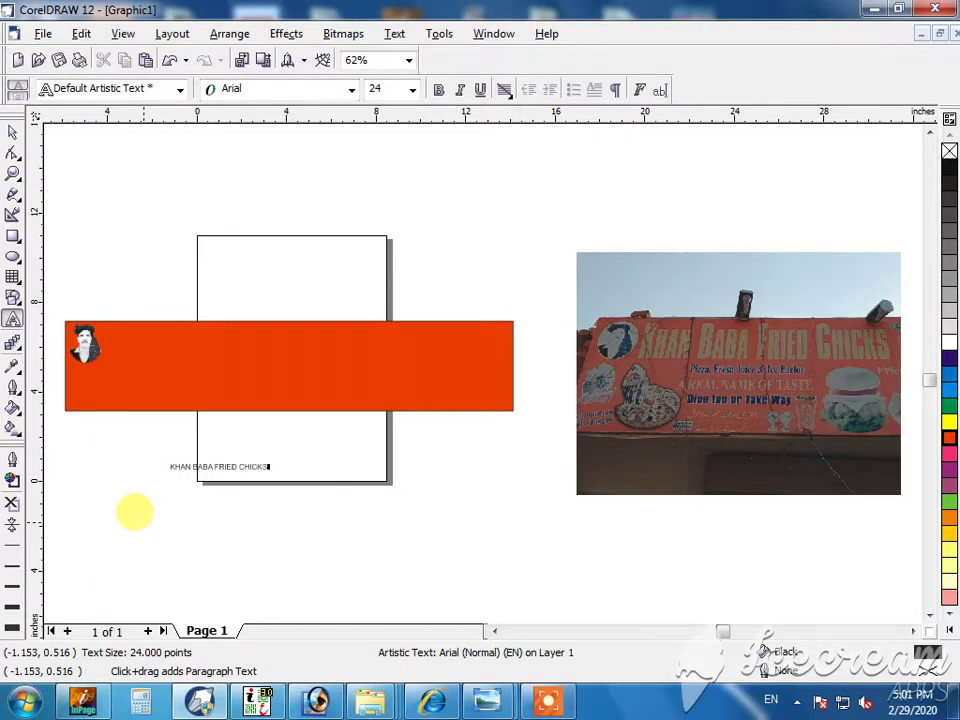
{"action": "key", "text": "Escape"}
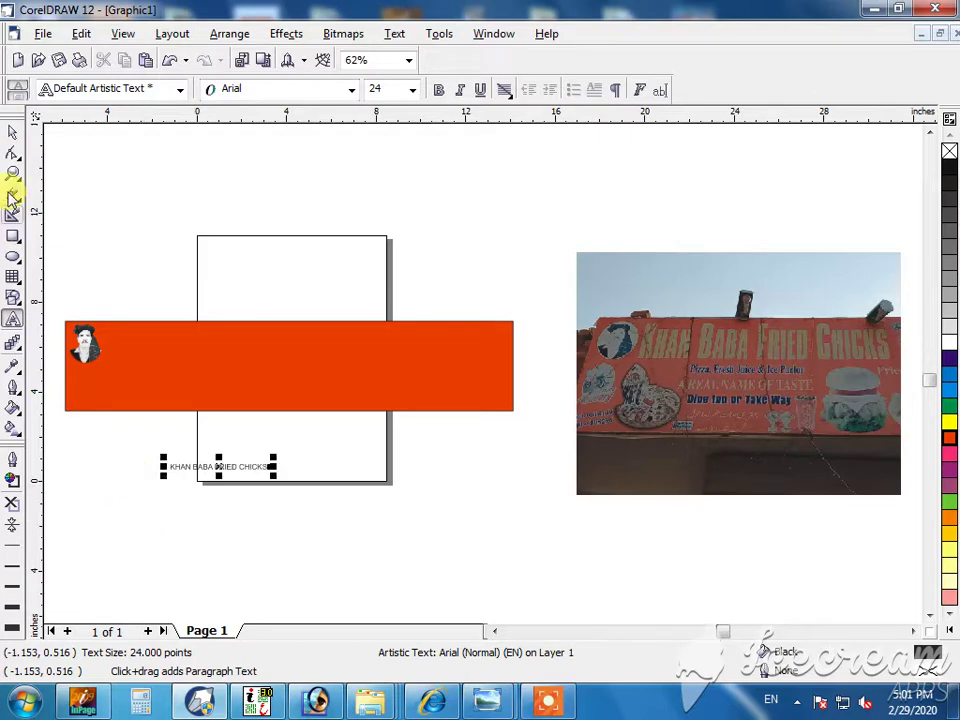
Change the font of the "KHAN BABA FRIED CHICKS" text to Impact.
{"action": "left_click", "coordinate": [261, 92]}
{"action": "type", "text": "Impact"}
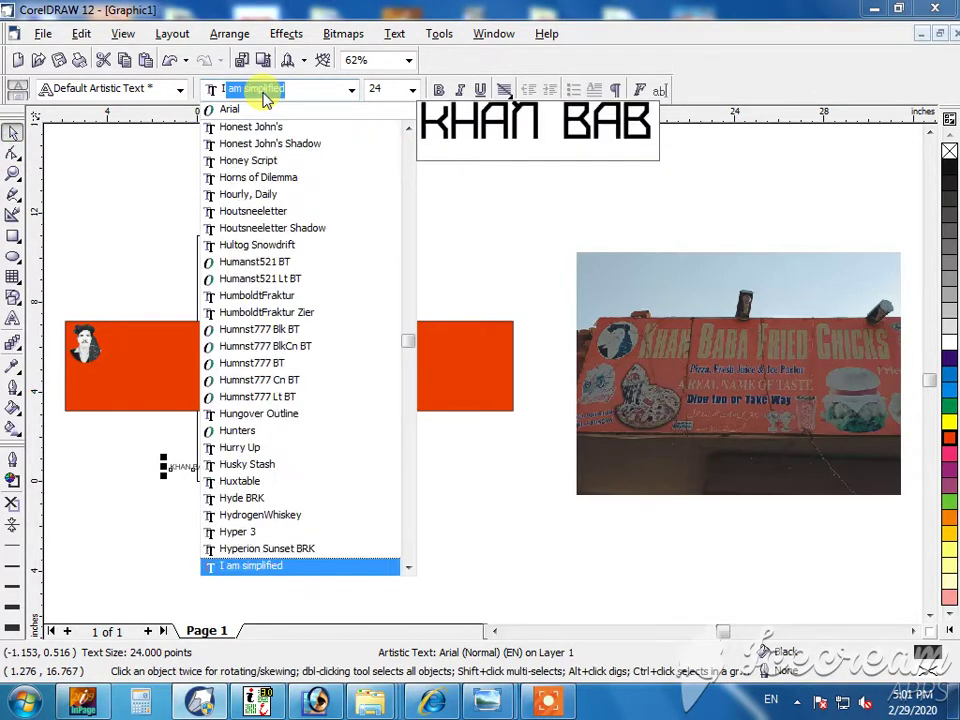
{"action": "key", "text": "Return"}
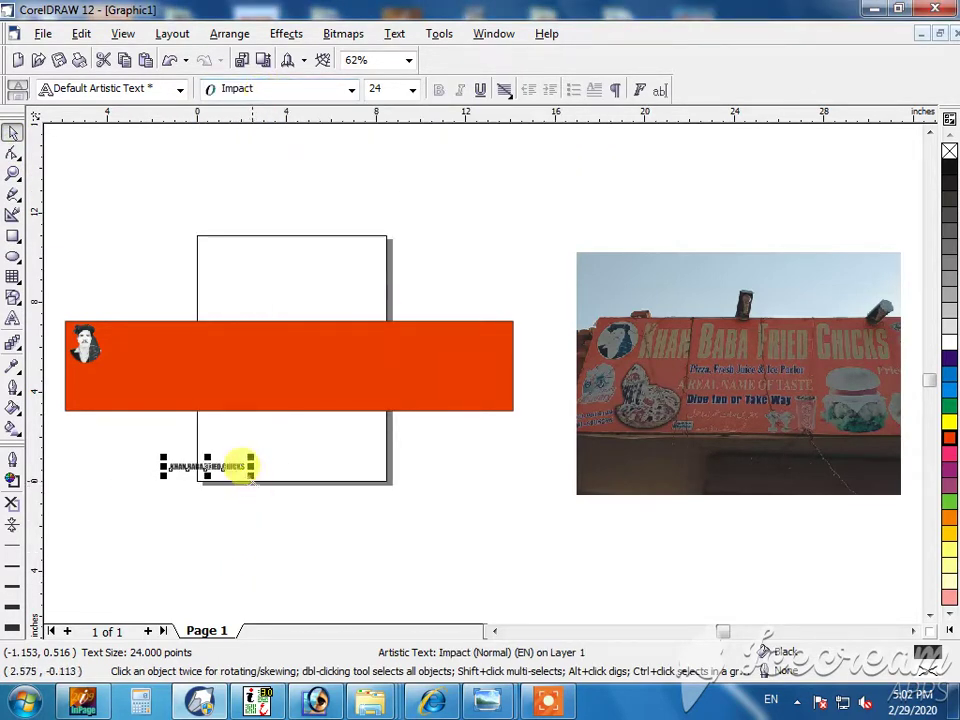
Enlarge the "KHAN BABA FRIED CHICKS" text to about 89 pt and place it beside the portrait along the banner's upper edge.
{"action": "left_click_drag", "start_coordinate": [245, 466], "coordinate": [428, 555]}
{"action": "left_click_drag", "start_coordinate": [189, 465], "coordinate": [328, 358]}
{"action": "left_click_drag", "start_coordinate": [563, 386], "coordinate": [376, 345]}
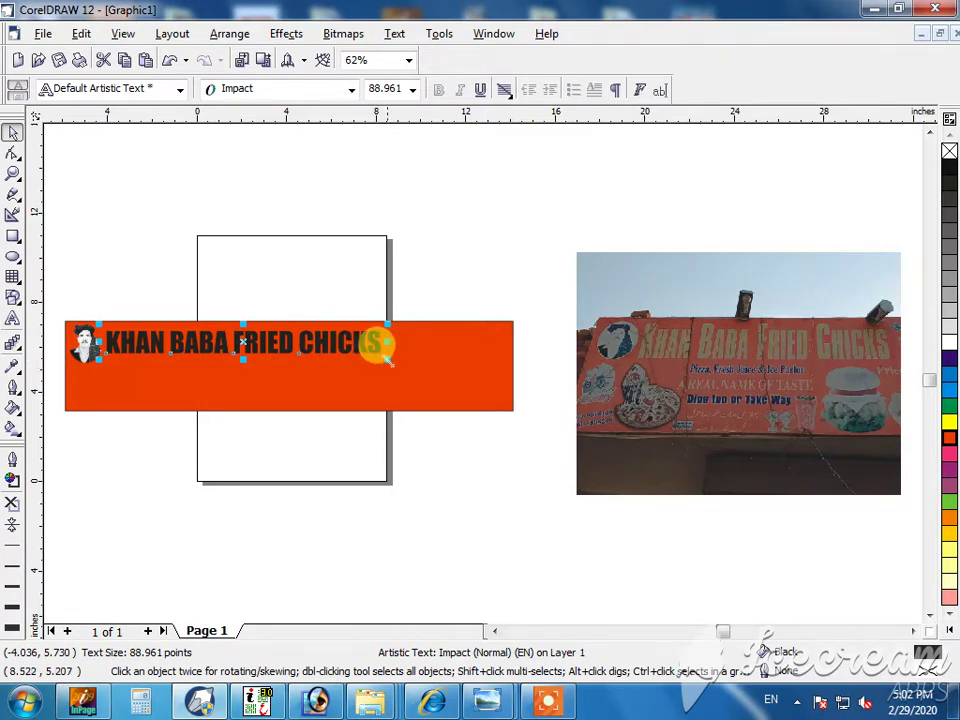
Append "& PIZZA" to the title and enlarge the whole text to about 96.6 pt.
{"action": "key", "text": "F8"}
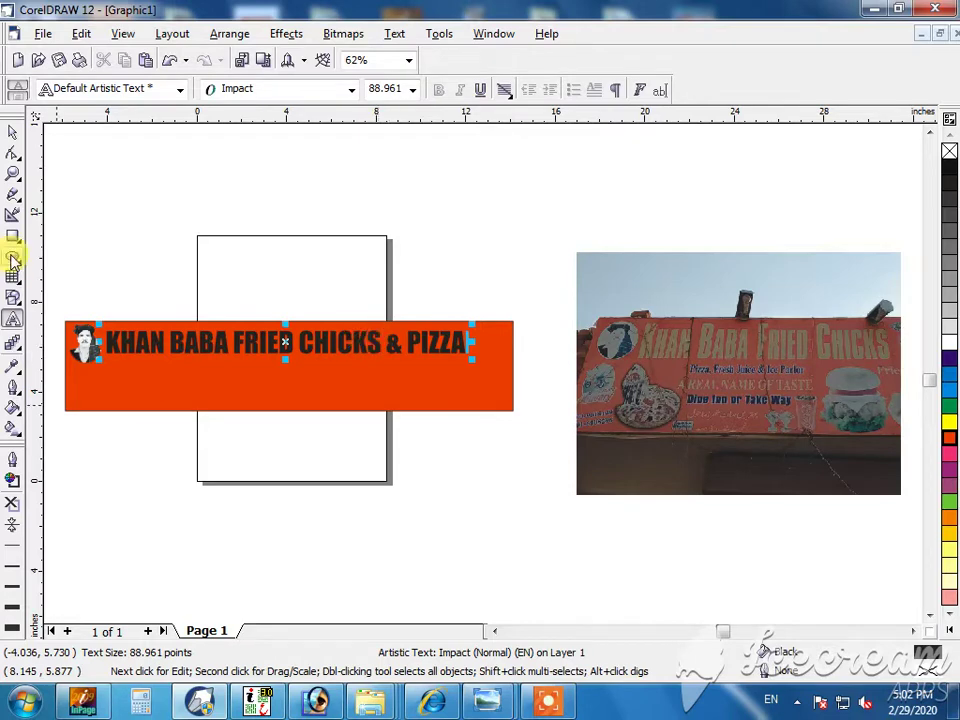
{"action": "left_click", "coordinate": [12, 131]}
{"action": "left_click_drag", "start_coordinate": [472, 360], "coordinate": [499, 364]}
Set the font size of the initial "K" in "KHAN" to 110 pt.
{"action": "key", "text": "z"}
{"action": "left_click_drag", "start_coordinate": [542, 292], "coordinate": [70, 472]}
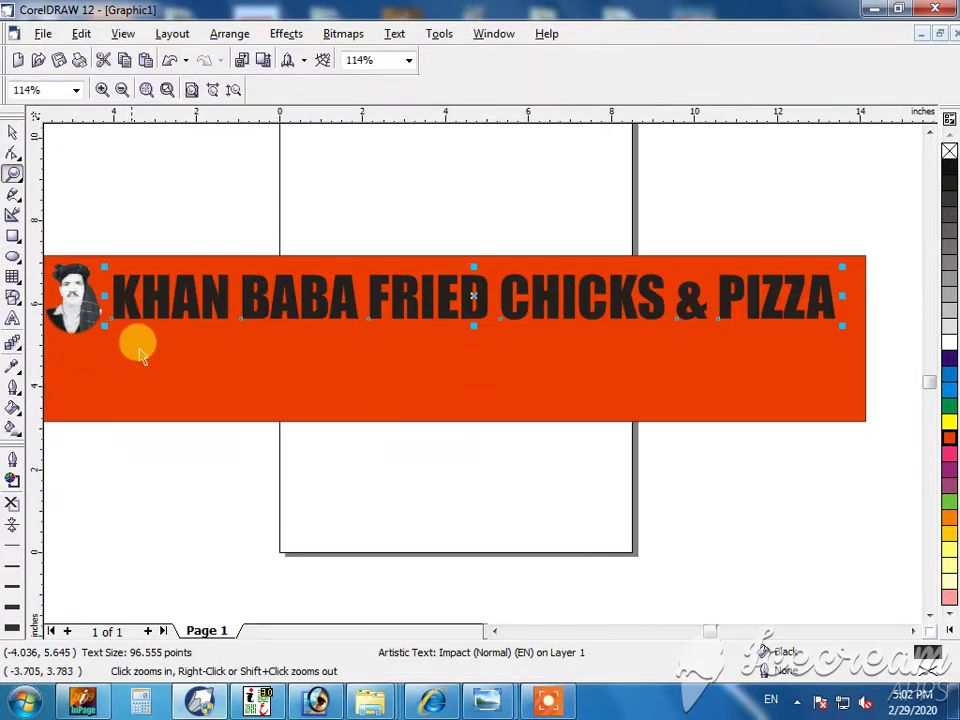
{"action": "key", "text": "space"}
{"action": "double_click", "coordinate": [134, 298]}
{"action": "left_click_drag", "start_coordinate": [134, 298], "coordinate": [113, 300]}
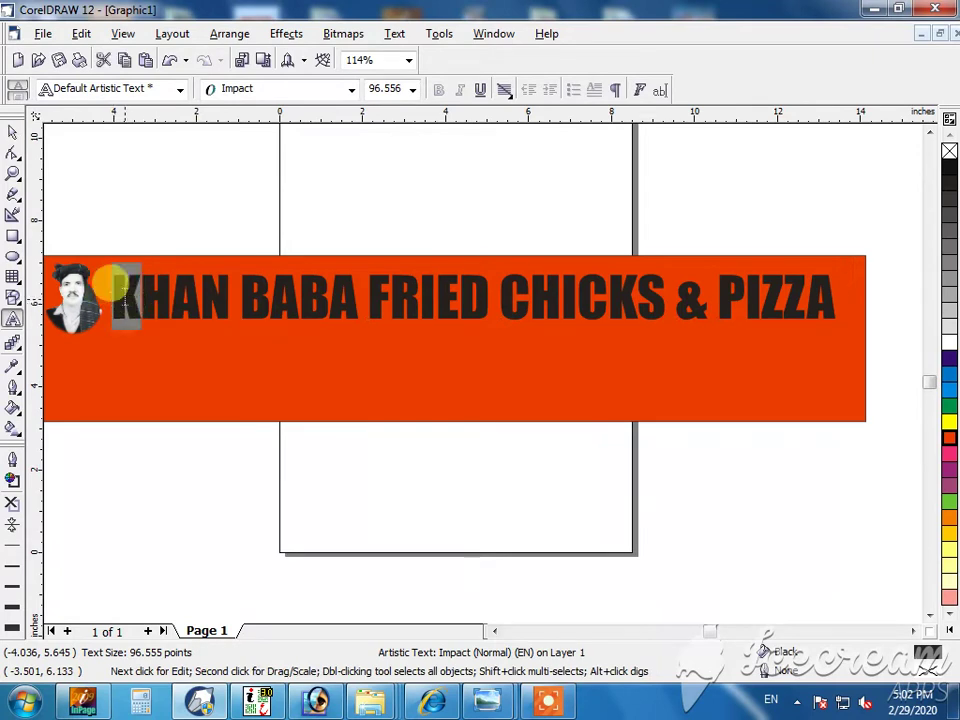
{"action": "left_click", "coordinate": [383, 88]}
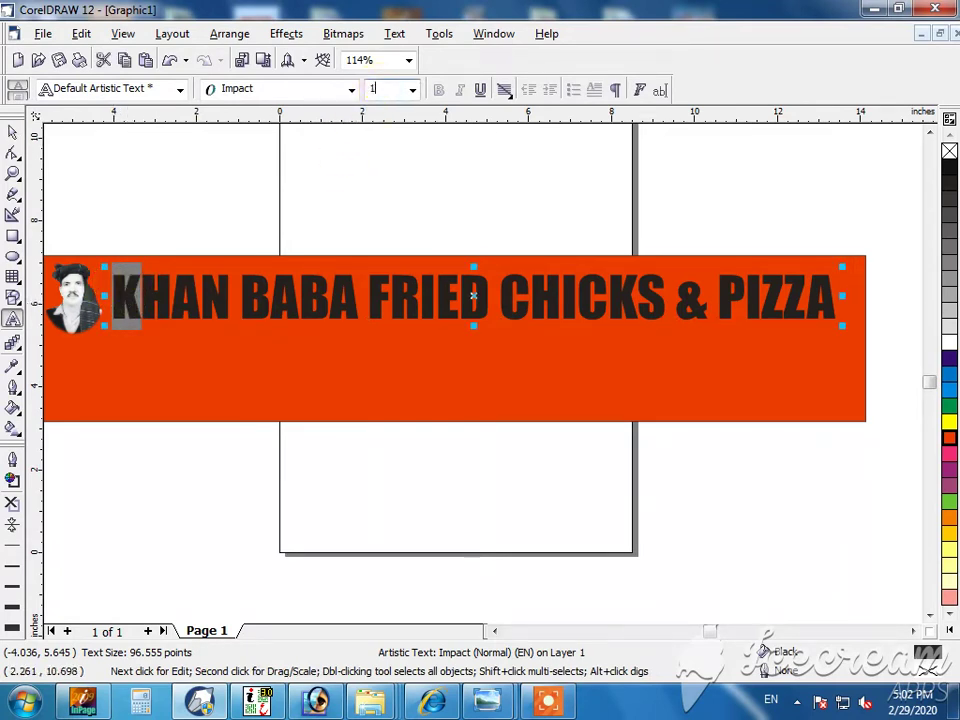
{"action": "key", "text": "Return"}
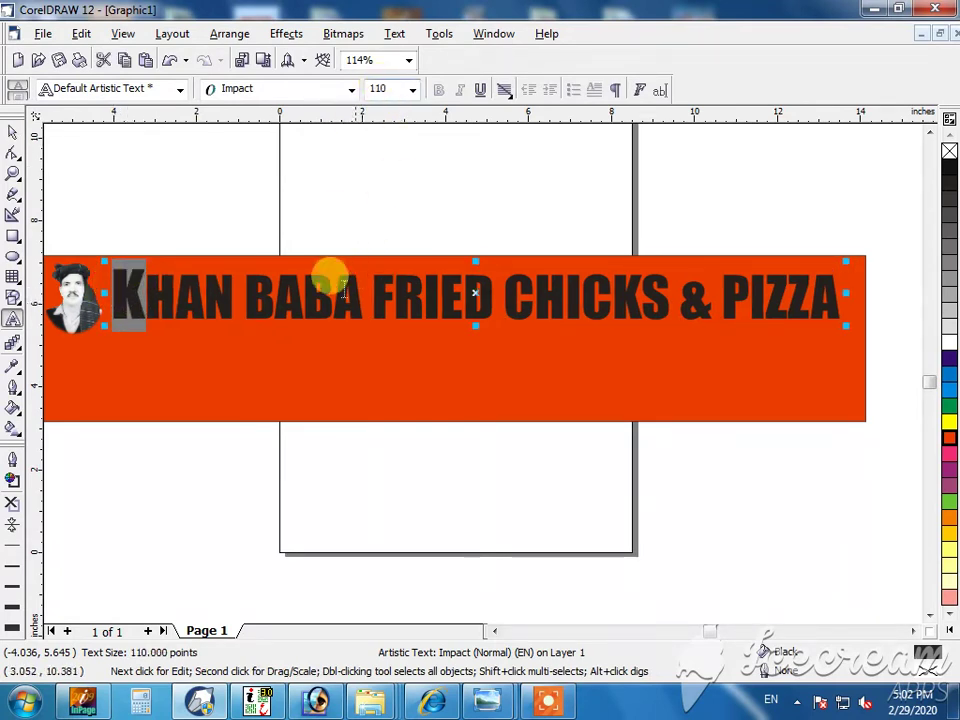
Set the initial letters of "BABA" and "FRIED" in the title to 110 pt.
{"action": "left_click_drag", "start_coordinate": [247, 288], "coordinate": [272, 292]}
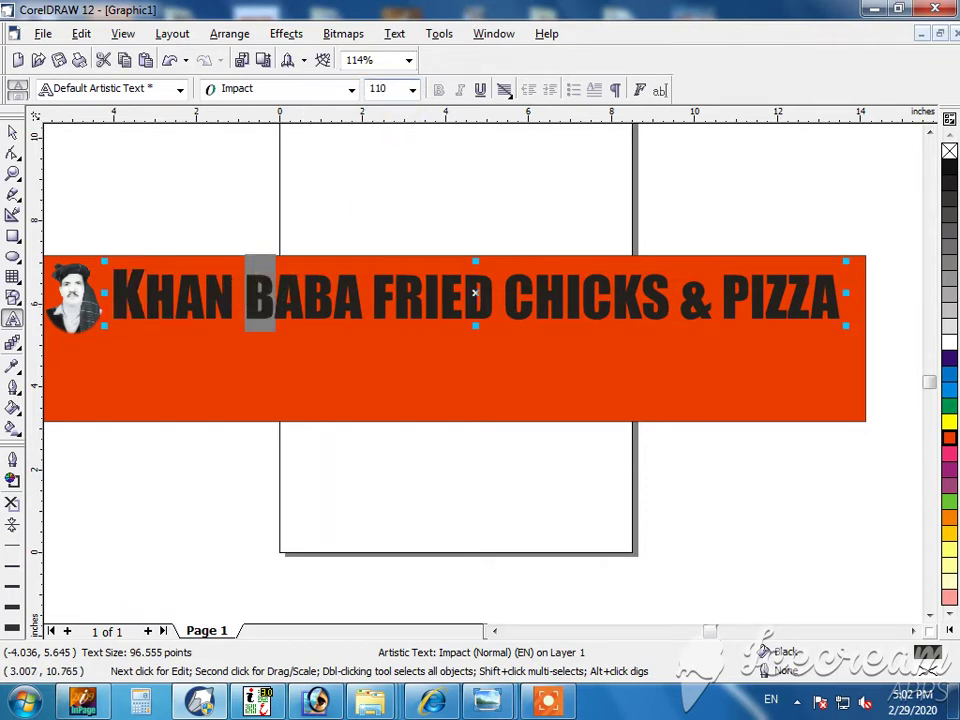
{"action": "key", "text": "Return"}
{"action": "double_click", "coordinate": [380, 290]}
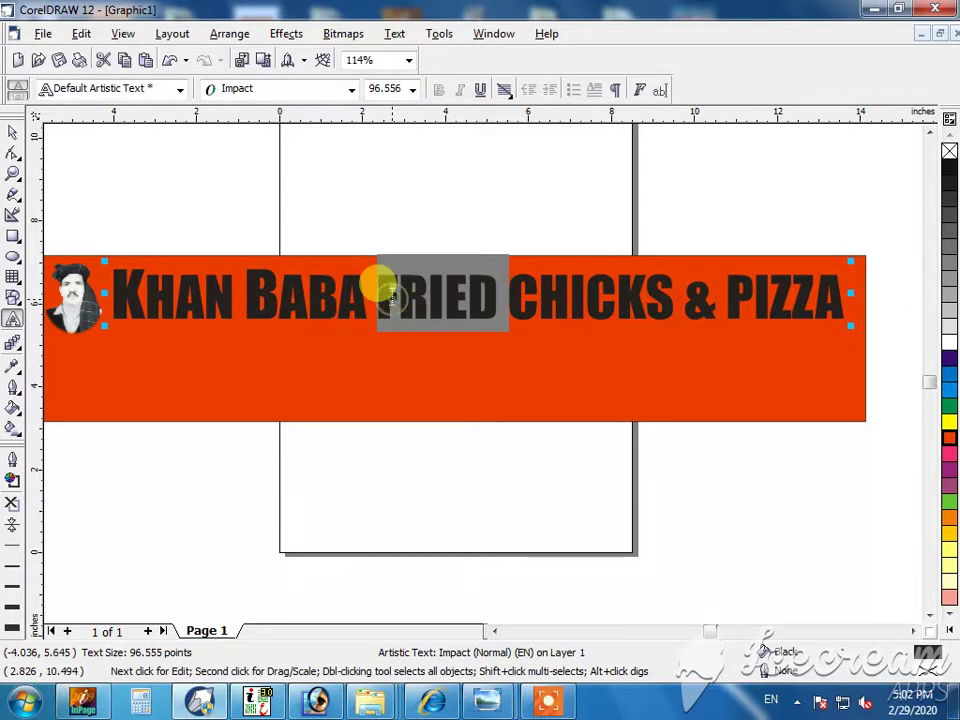
{"action": "left_click_drag", "start_coordinate": [392, 292], "coordinate": [364, 285]}
{"action": "left_click", "coordinate": [383, 88]}
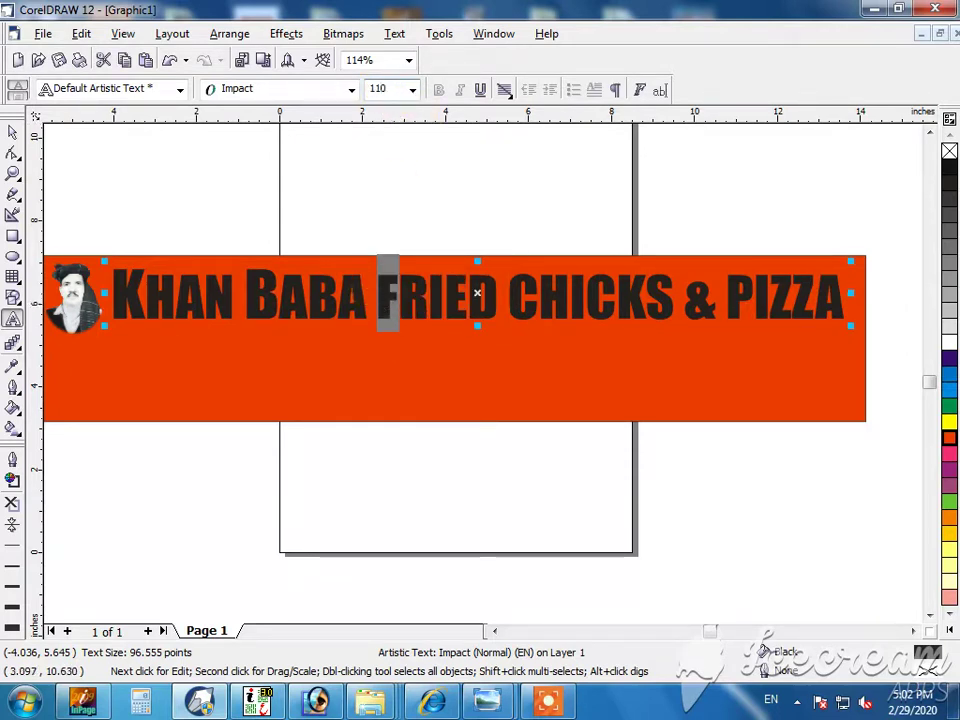
{"action": "type", "text": "110"}
{"action": "key", "text": "Return"}
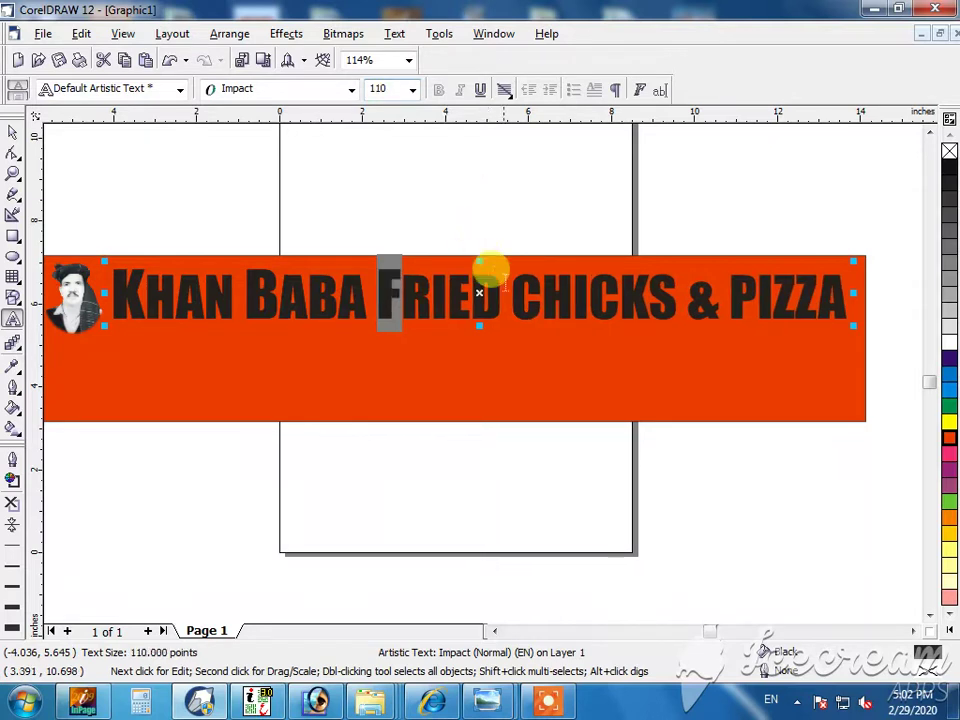
Set the initial letters of "CHICKS" and "PIZZA" in the title to 110 pt.
{"action": "left_click", "coordinate": [520, 295]}
{"action": "left_click_drag", "start_coordinate": [540, 300], "coordinate": [511, 294]}
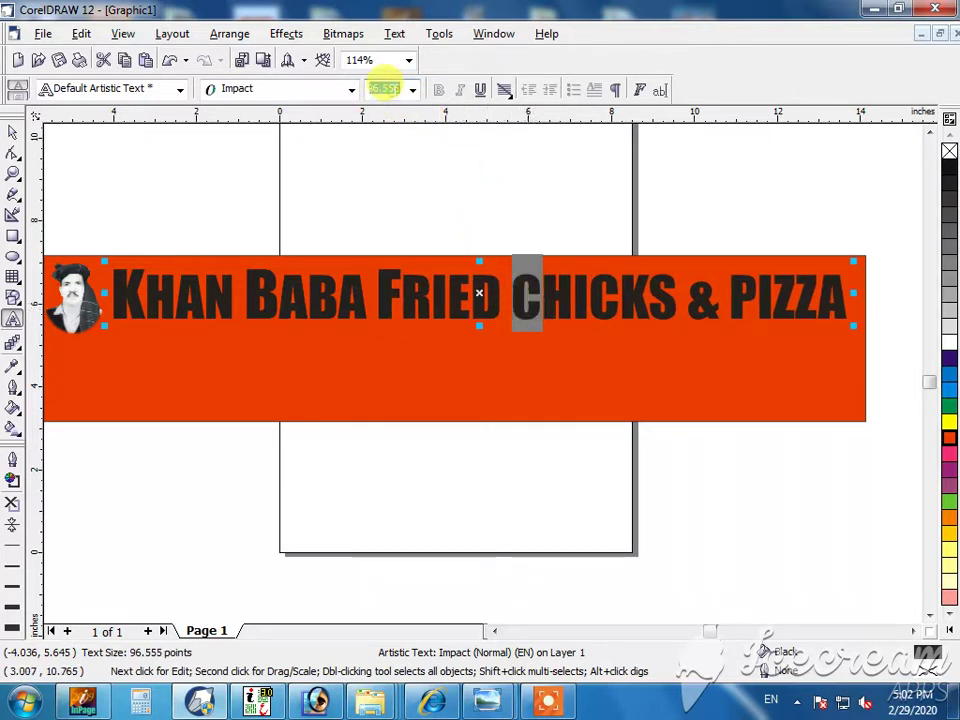
{"action": "type", "text": "110"}
{"action": "key", "text": "Return"}
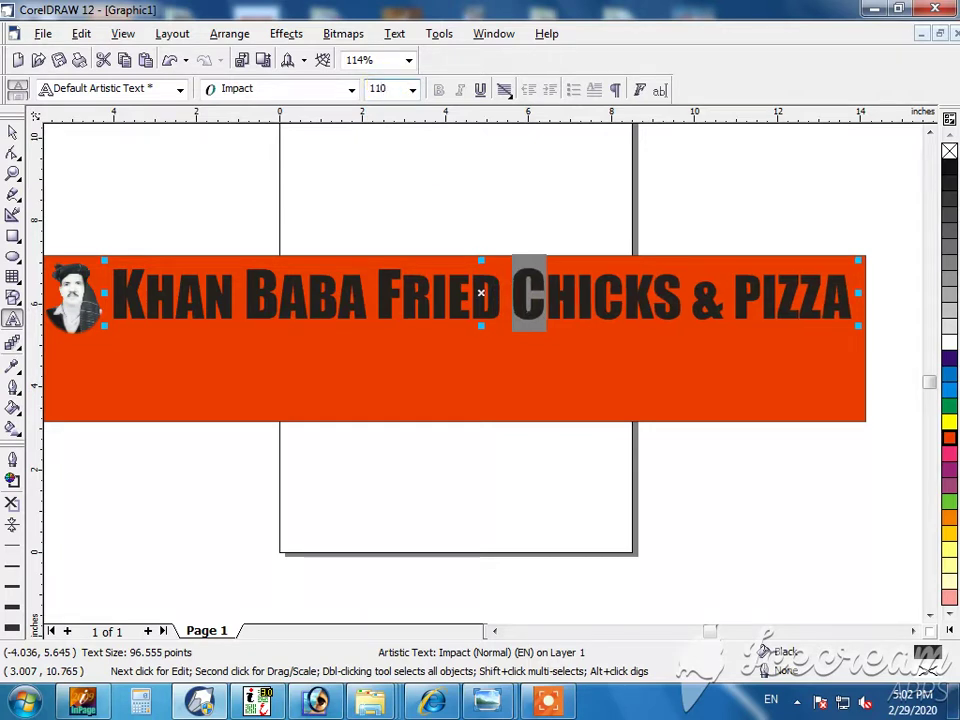
{"action": "triple_click", "coordinate": [741, 290]}
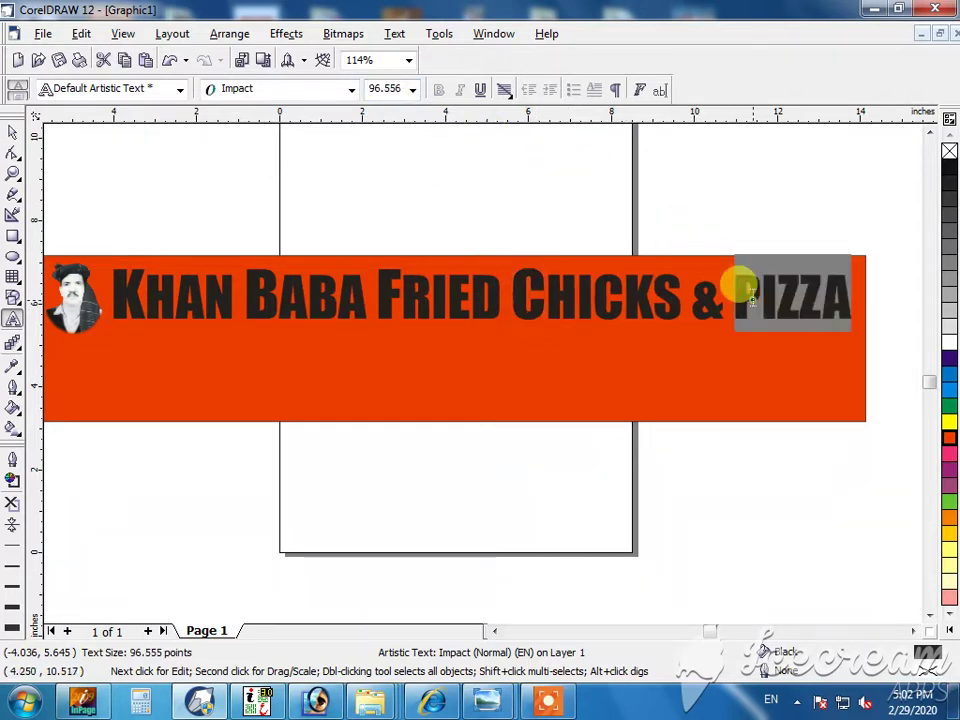
{"action": "left_click", "coordinate": [741, 290]}
{"action": "left_click_drag", "start_coordinate": [735, 290], "coordinate": [762, 290]}
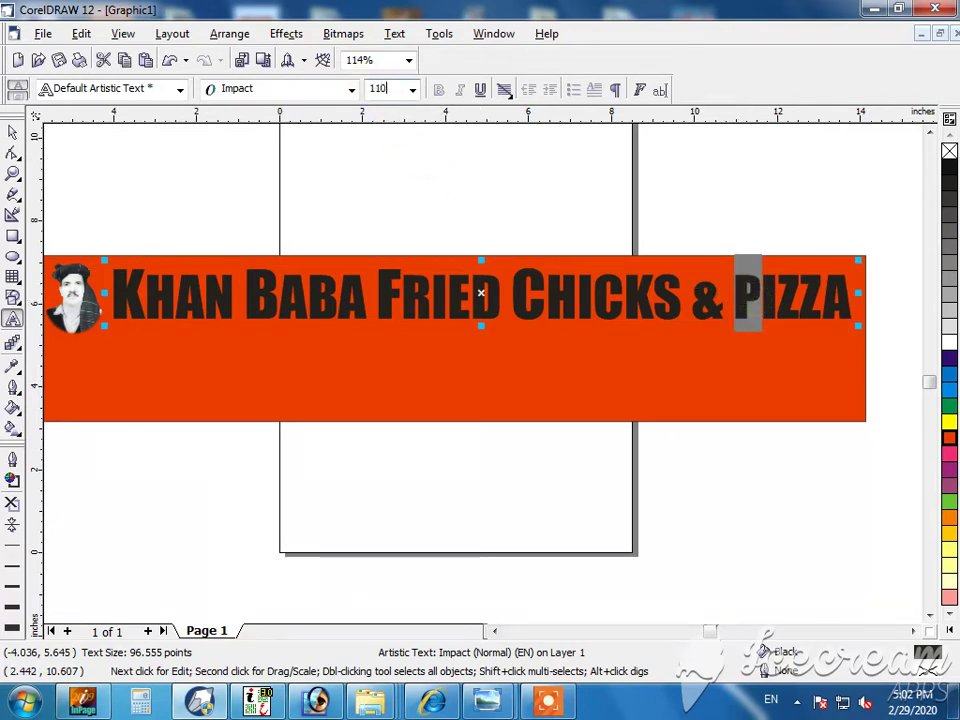
{"action": "key", "text": "Return"}
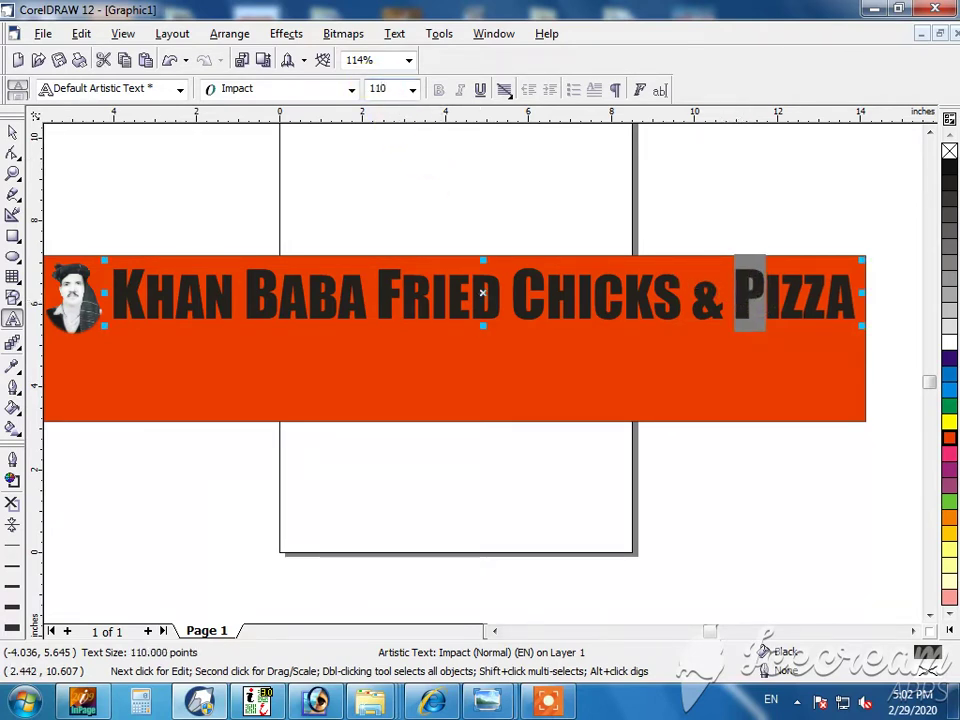
Fill the title text with white and stretch it slightly taller towards the banner's upper edge.
{"action": "left_click", "coordinate": [12, 134]}
{"action": "left_click", "coordinate": [948, 346]}
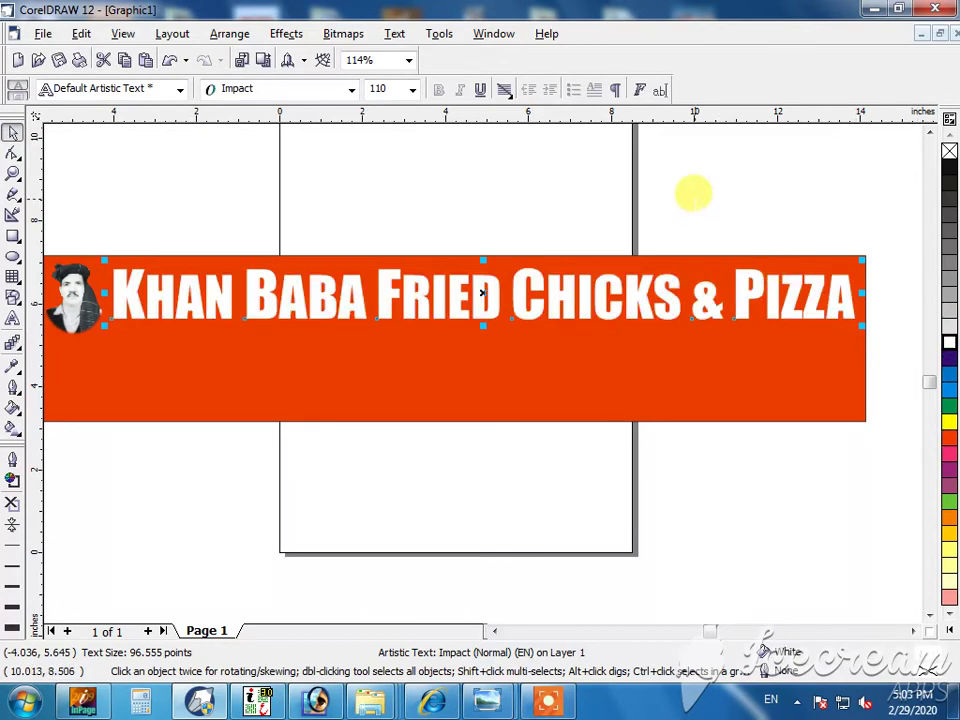
{"action": "left_click", "coordinate": [692, 197]}
{"action": "left_click", "coordinate": [470, 265]}
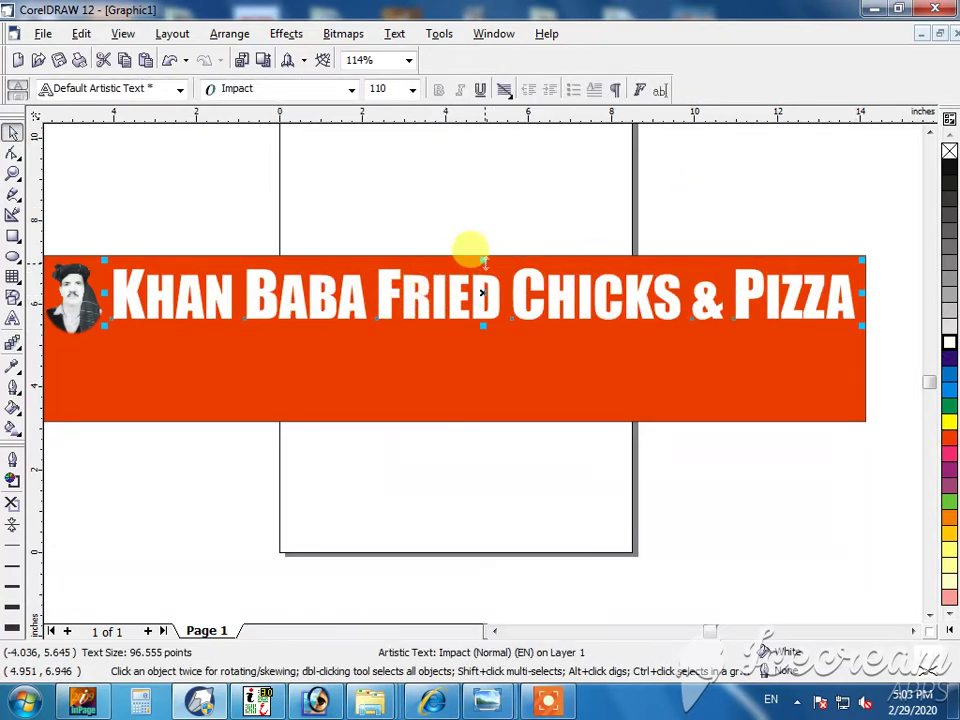
{"action": "left_click_drag", "start_coordinate": [485, 263], "coordinate": [484, 254]}
{"action": "left_click", "coordinate": [465, 205]}
{"action": "key", "text": "F4"}
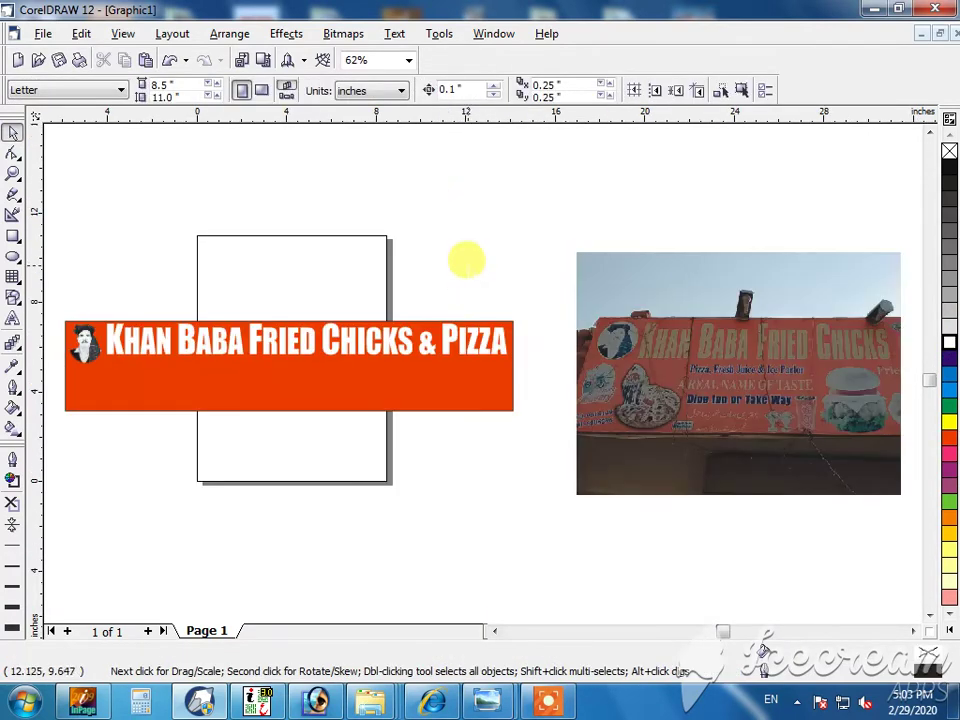
{"action": "left_click", "coordinate": [362, 337]}
{"action": "left_click", "coordinate": [358, 276]}
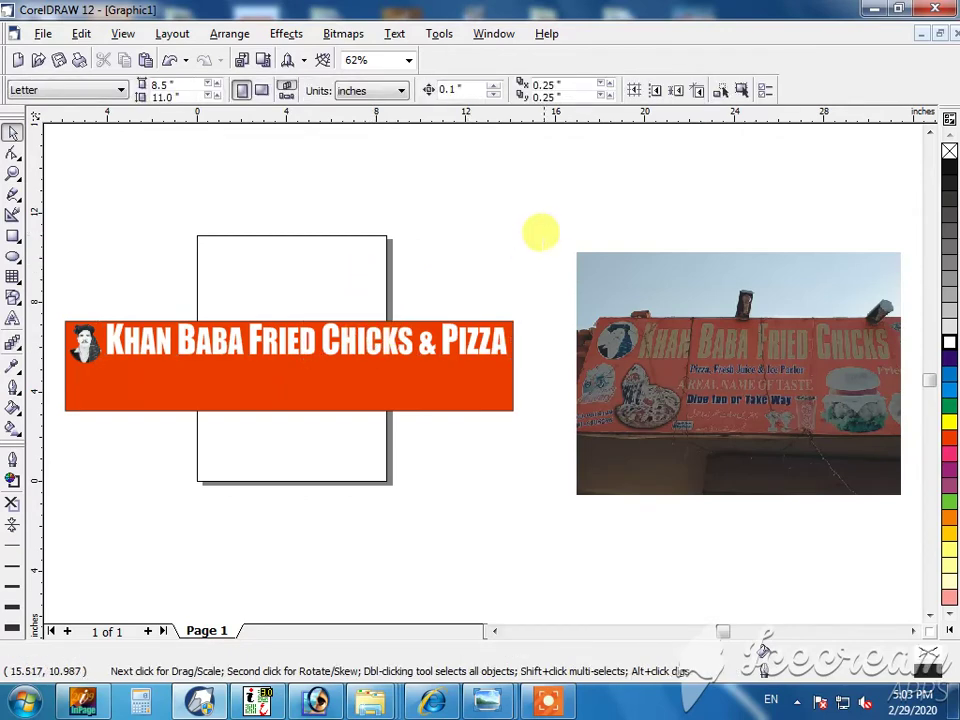
Add the artistic text "Pizza, Fresh Juice &", enlarge it to about 114 pt and place it below the reference photo.
{"action": "left_click", "coordinate": [12, 318]}
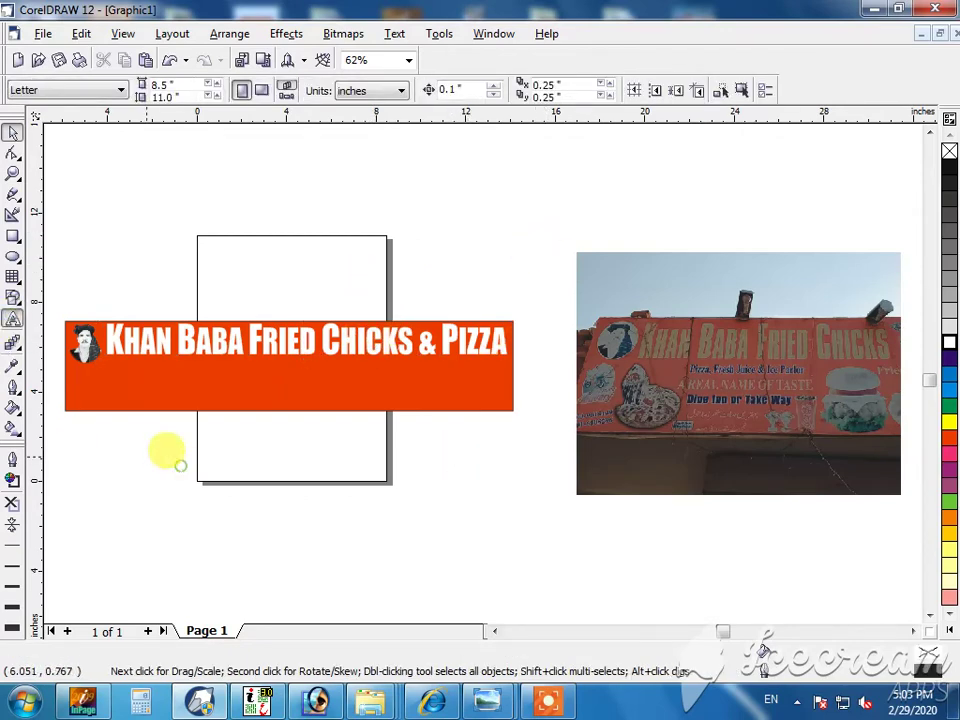
{"action": "left_click", "coordinate": [181, 462]}
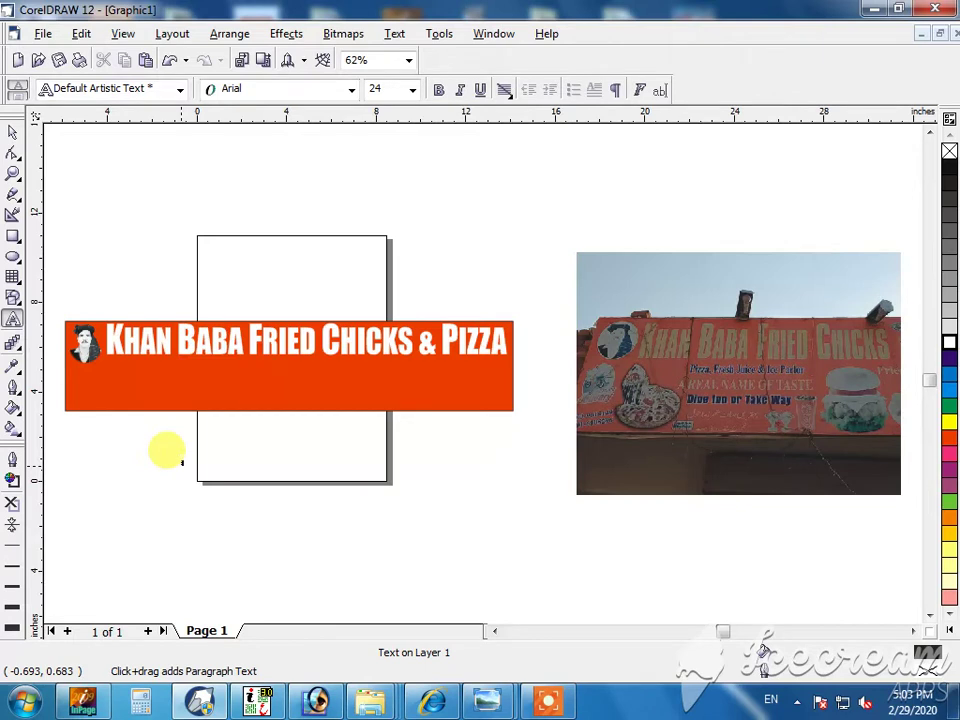
{"action": "type", "text": "Pizza, Fresh Juice &"}
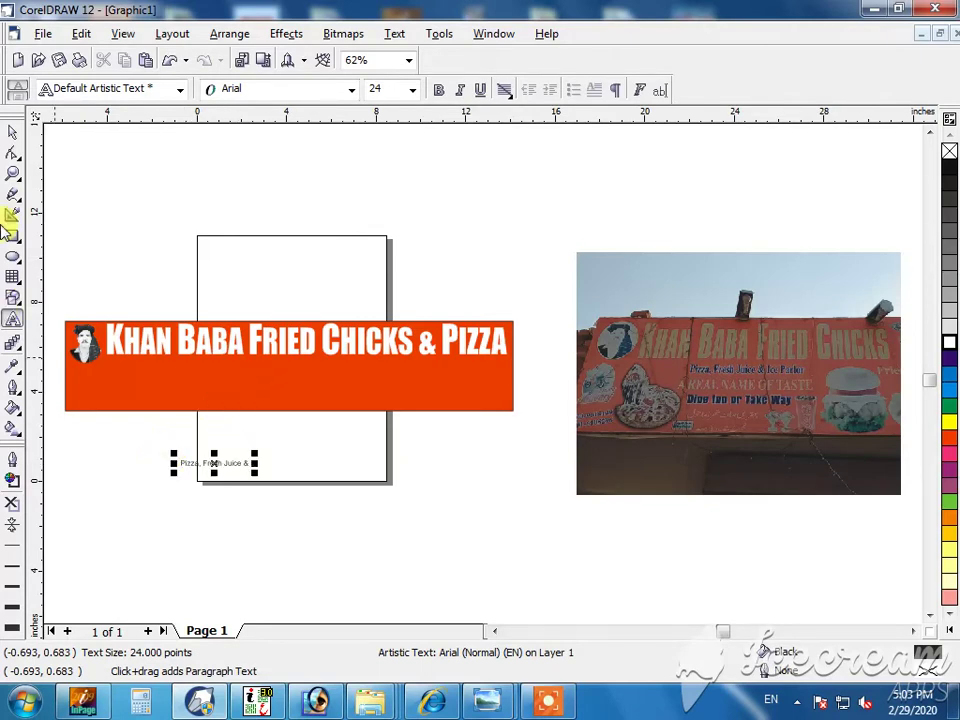
{"action": "left_click", "coordinate": [12, 135]}
{"action": "left_click_drag", "start_coordinate": [257, 474], "coordinate": [793, 514]}
Reduce the tagline text to about 82.5 pt and complete it as "Pizza, Fresh Juice & Ice Parlor".
{"action": "key", "text": "z"}
{"action": "left_click_drag", "start_coordinate": [626, 354], "coordinate": [896, 540]}
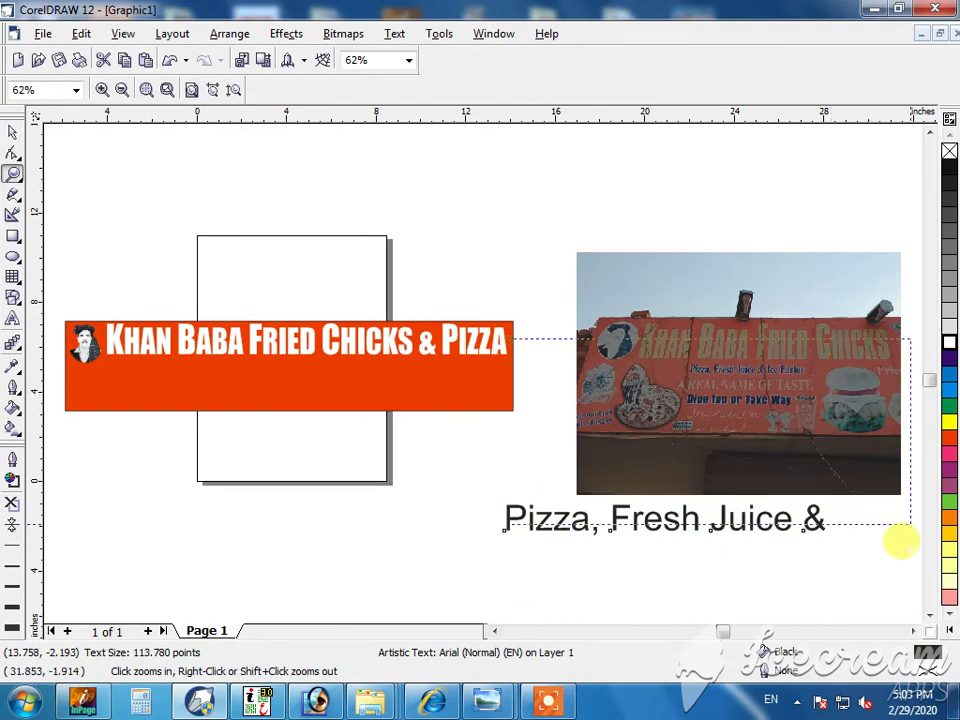
{"action": "key", "text": "space"}
{"action": "left_click_drag", "start_coordinate": [669, 540], "coordinate": [580, 522]}
{"action": "left_click", "coordinate": [592, 549]}
{"action": "double_click", "coordinate": [568, 522]}
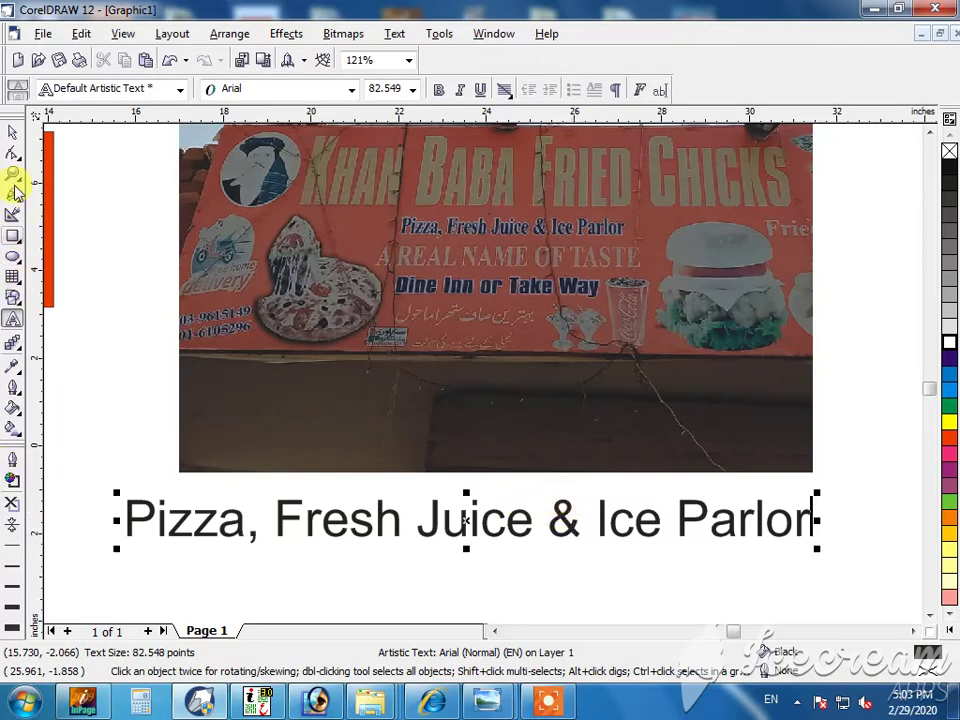
{"action": "left_click", "coordinate": [11, 133]}
Change the tagline "Pizza, Fresh Juice & Ice Parlor" to bold Times New Roman.
{"action": "key", "text": "F3"}
{"action": "left_click", "coordinate": [325, 88]}
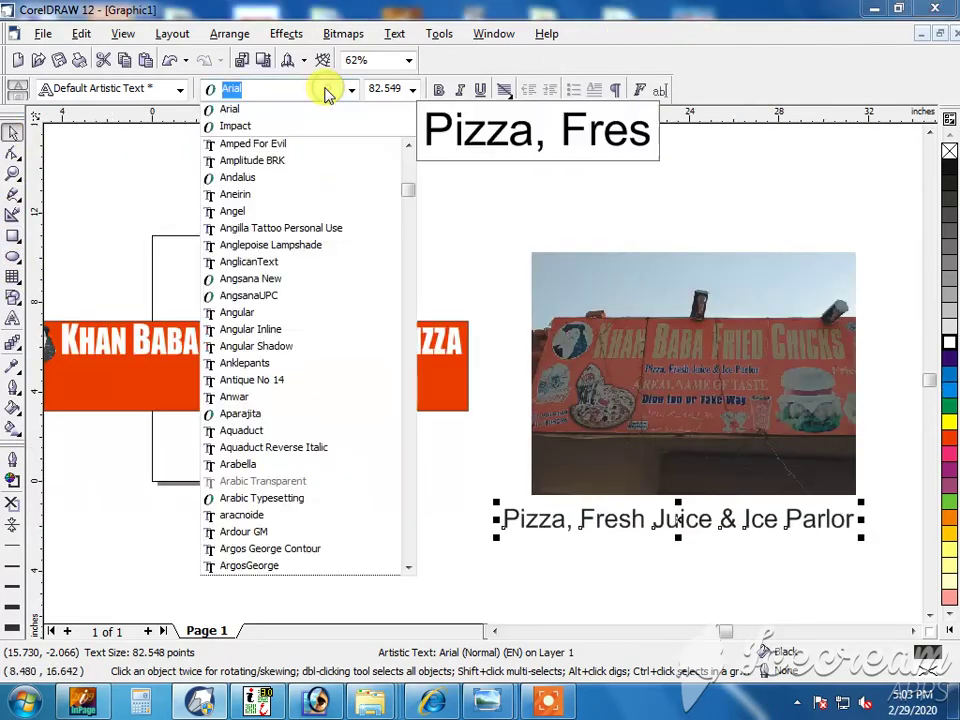
{"action": "type", "text": "Times New Roman"}
{"action": "key", "text": "Return"}
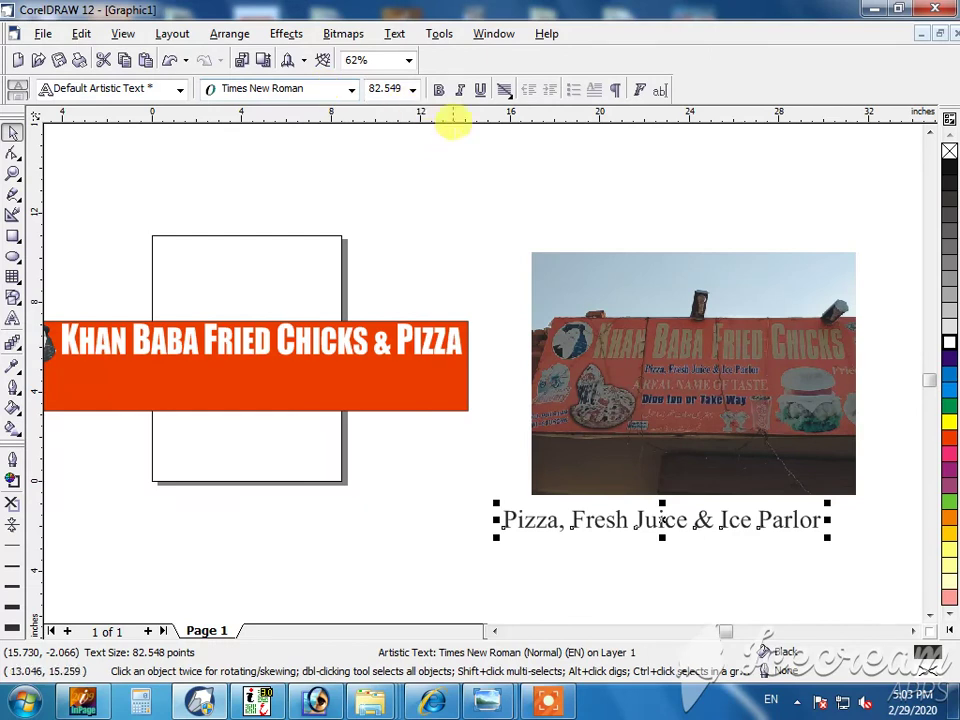
{"action": "left_click", "coordinate": [440, 92]}
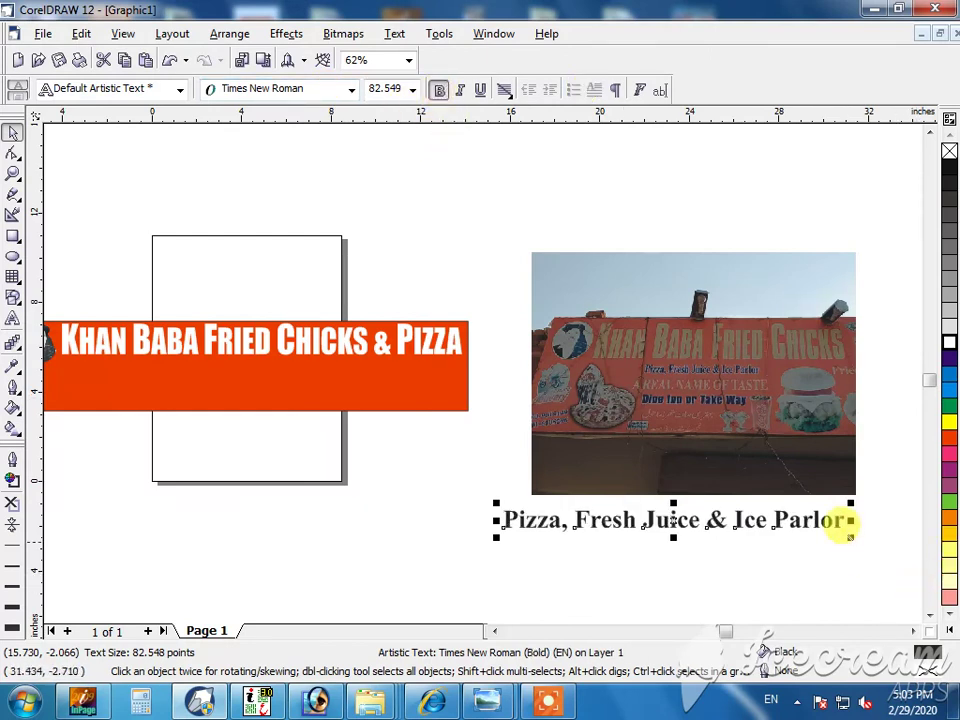
Shrink the tagline to about 36 pt, place it beneath the title on the banner and fill it with white.
{"action": "left_click_drag", "start_coordinate": [849, 536], "coordinate": [286, 365]}
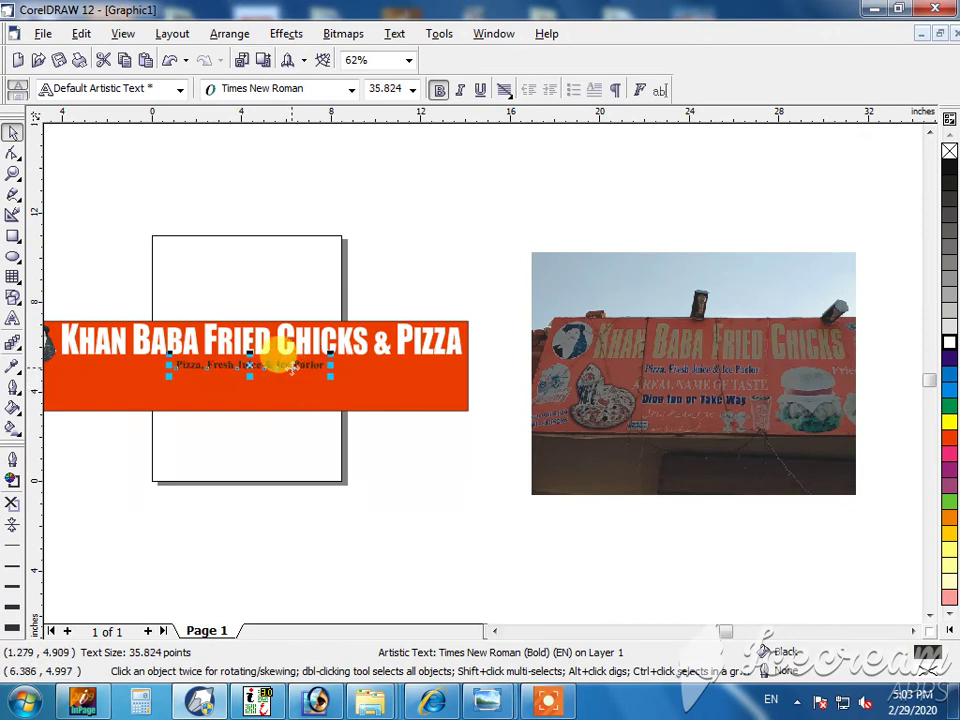
{"action": "left_click", "coordinate": [948, 343]}
{"action": "left_click", "coordinate": [634, 476]}
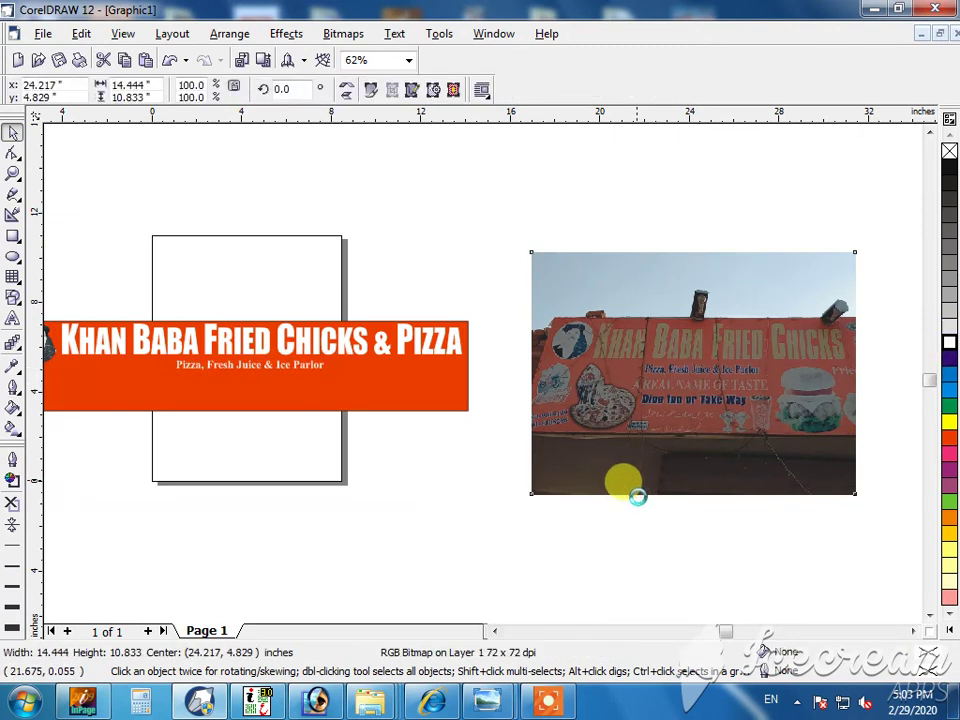